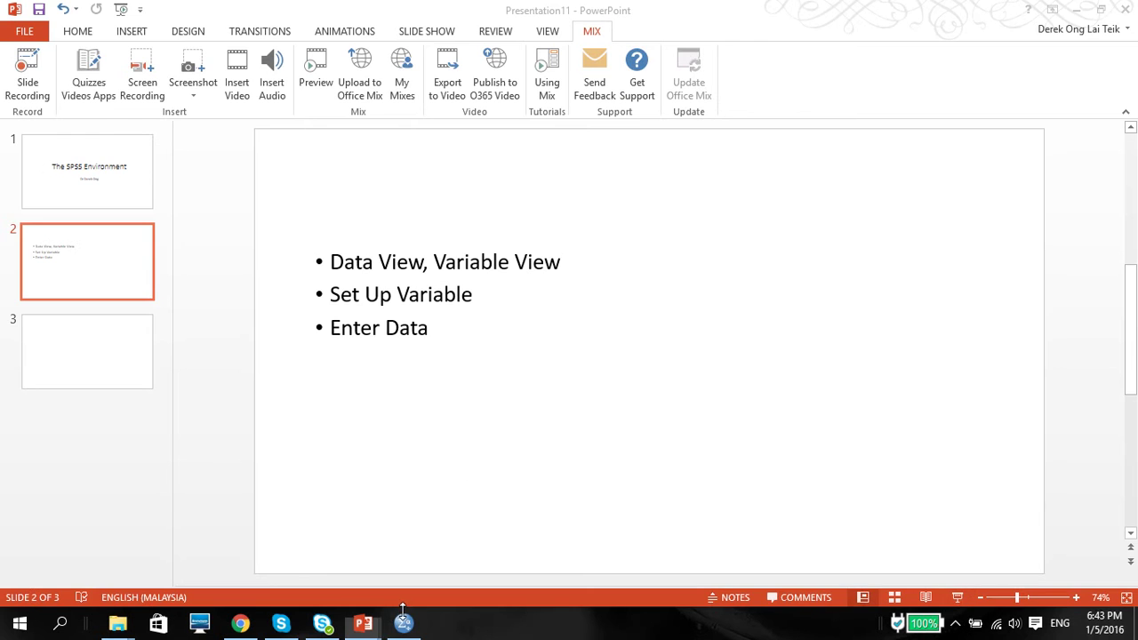
# Step: Switch from the PowerPoint agenda slide to the empty SPSS Data Editor
pyautogui.click(404, 624)
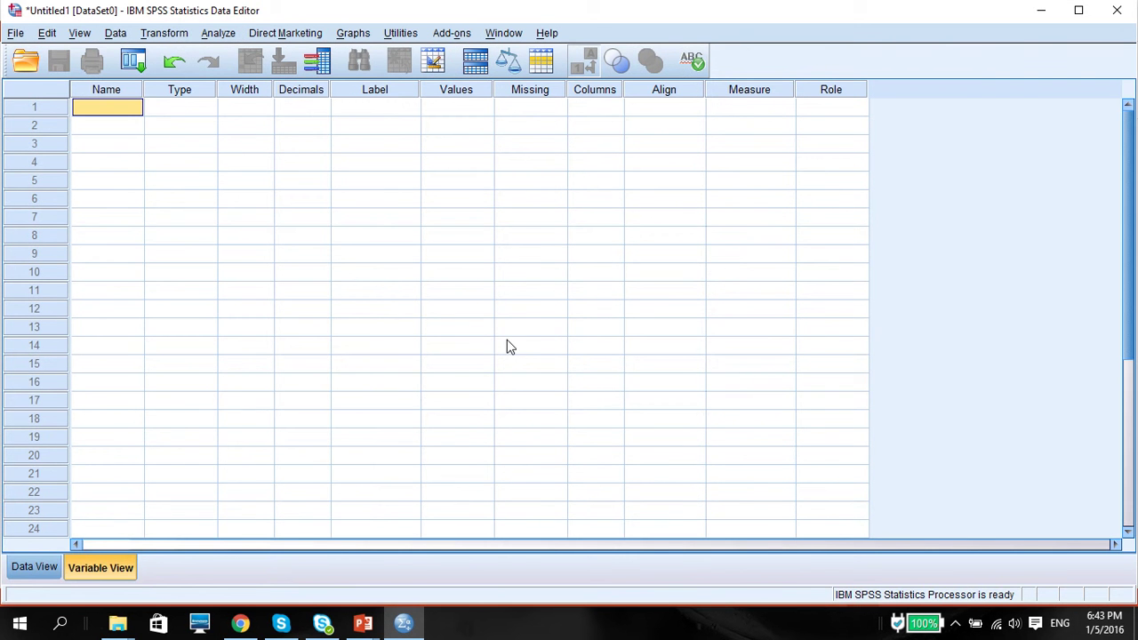
pyautogui.click(22, 623)
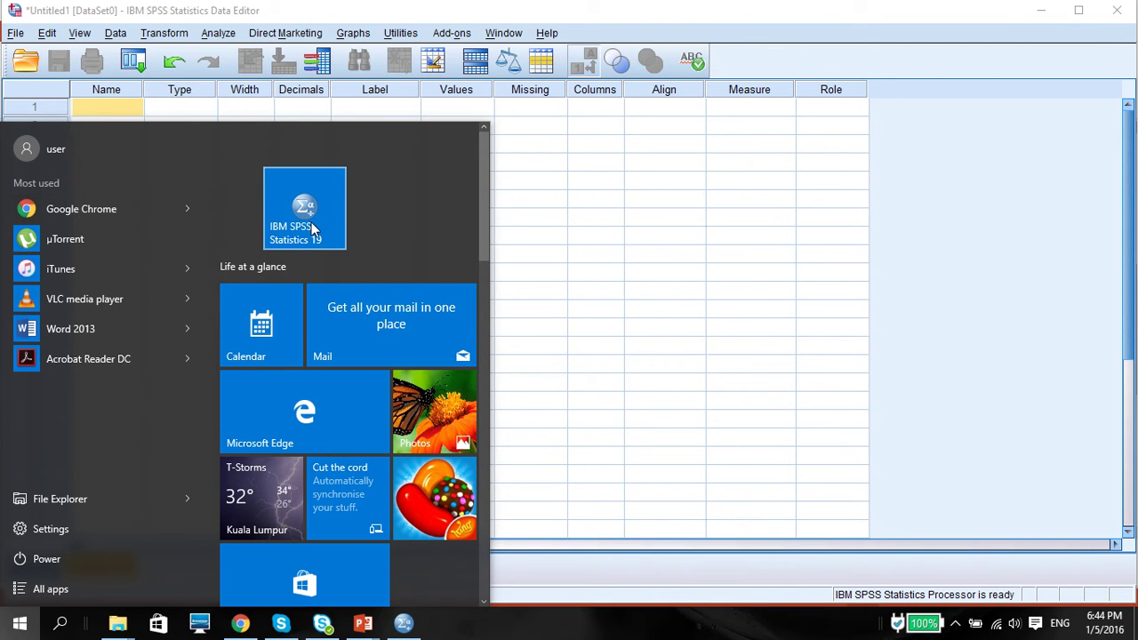
pyautogui.click(638, 183)
pyautogui.click(27, 574)
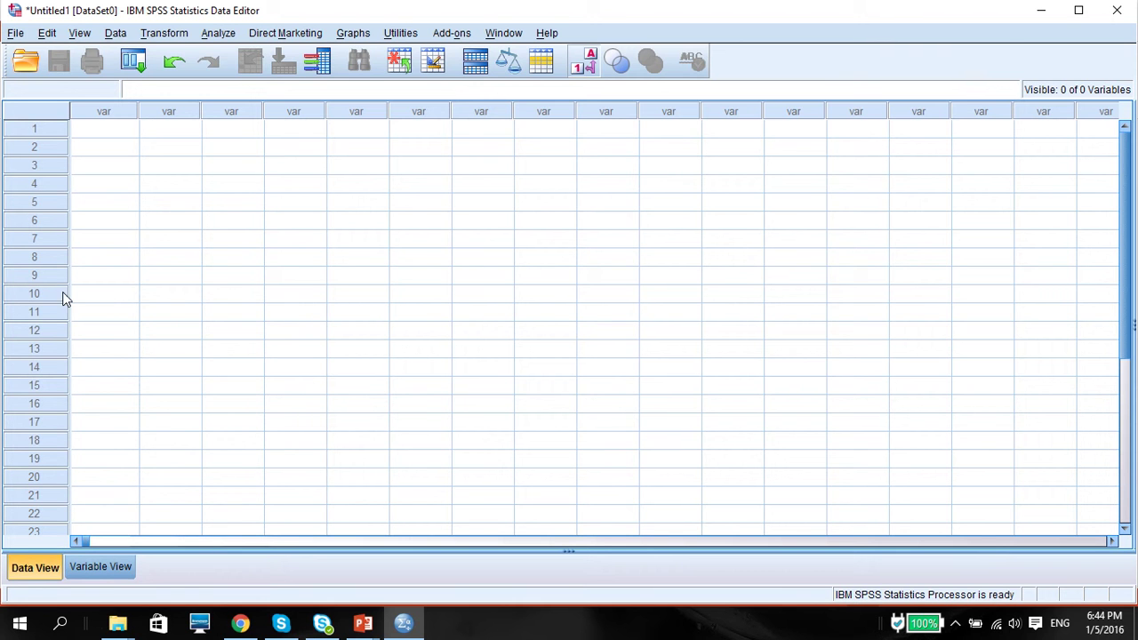
# Step: Go to Variable View, then back to the empty Data View grid
pyautogui.click(87, 569)
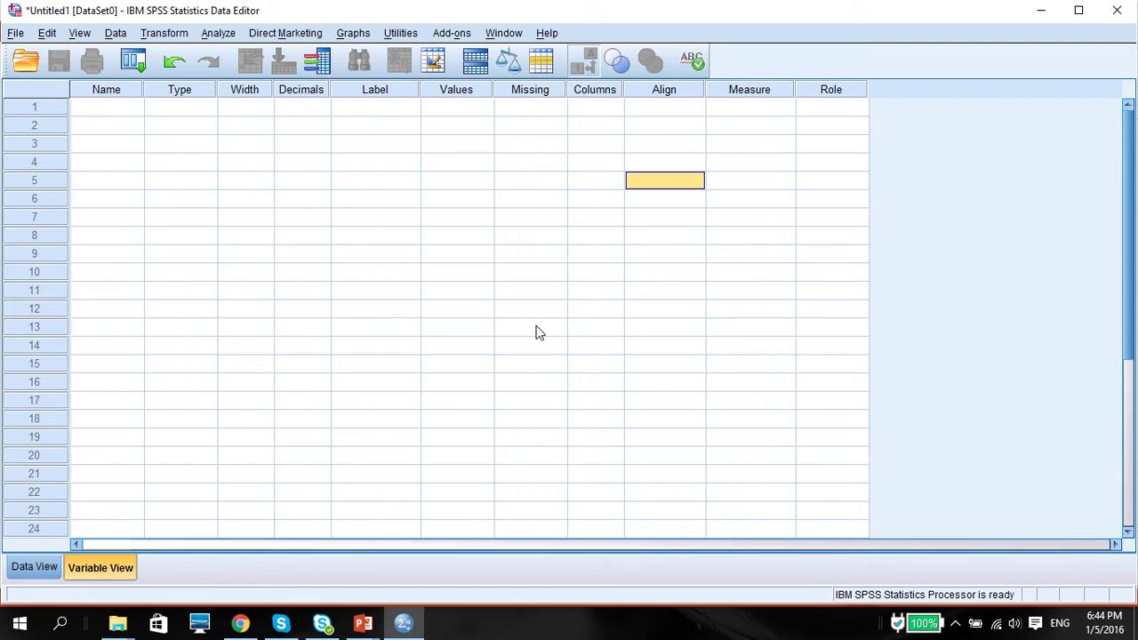
pyautogui.moveTo(365, 634)
pyautogui.click(44, 568)
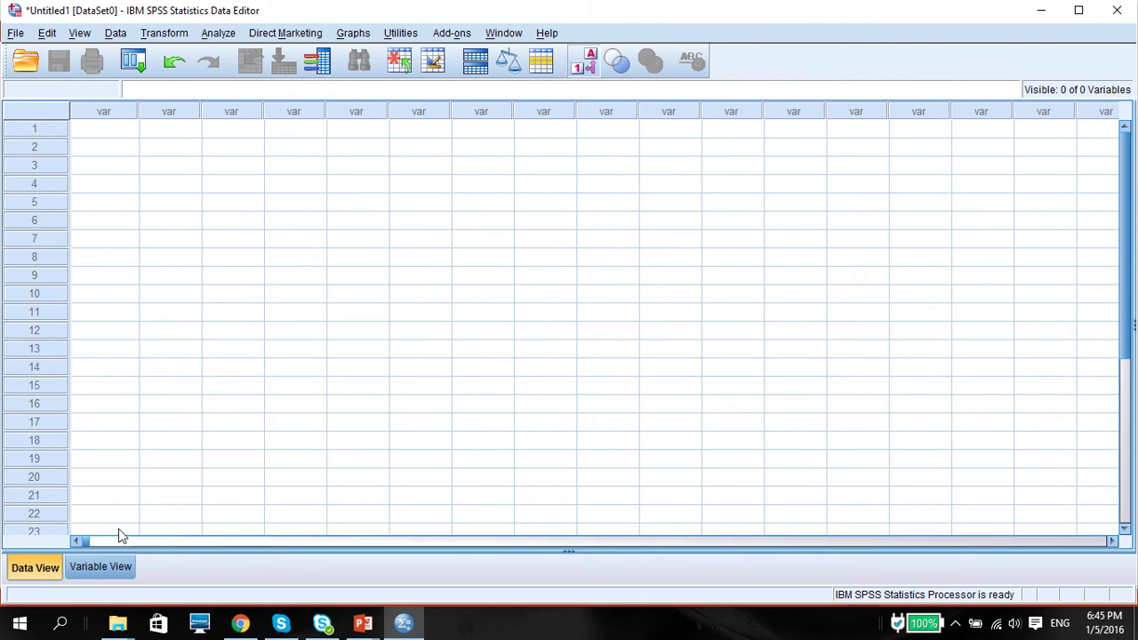
# Step: Name the first variable gender and confirm its type is Numeric
pyautogui.click(100, 567)
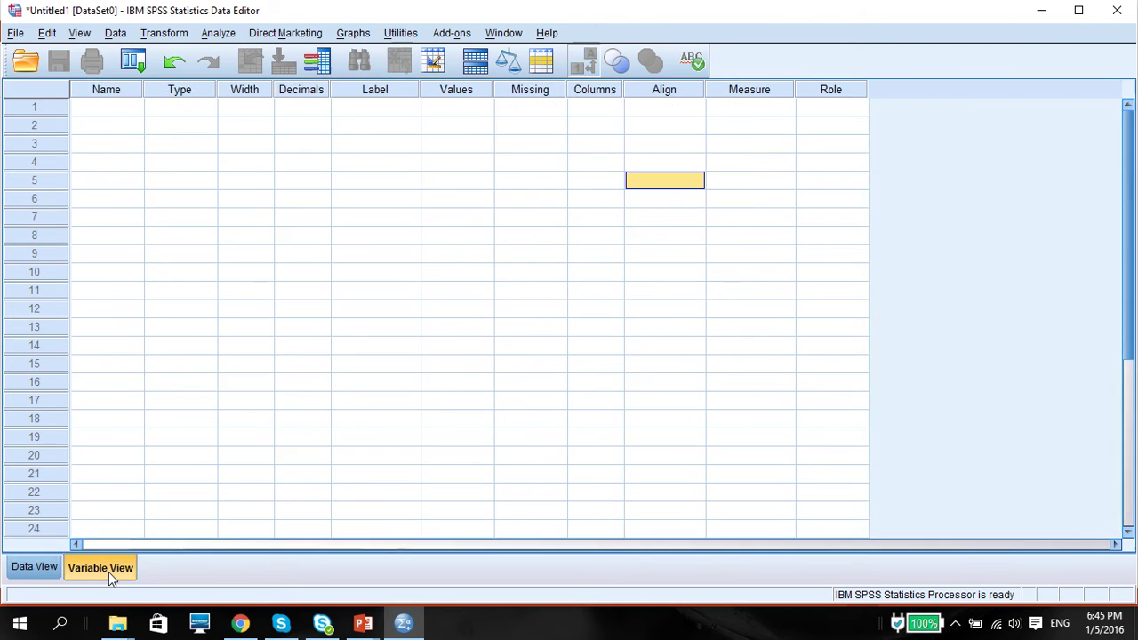
pyautogui.click(126, 110)
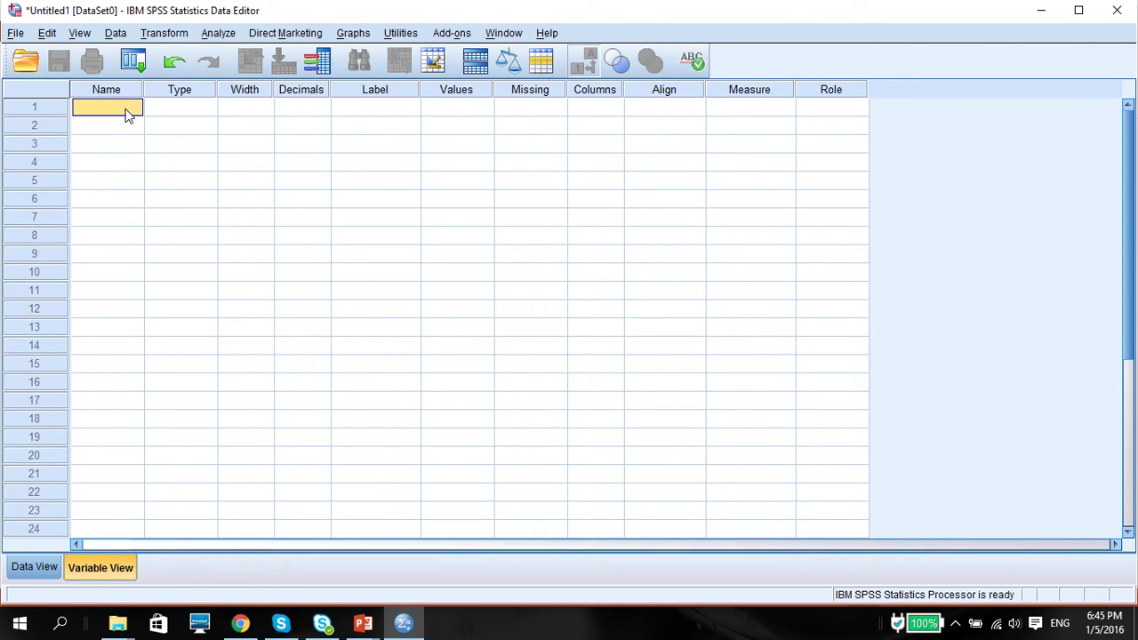
pyautogui.write('gender')
pyautogui.hotkey('shift', 'Tab')
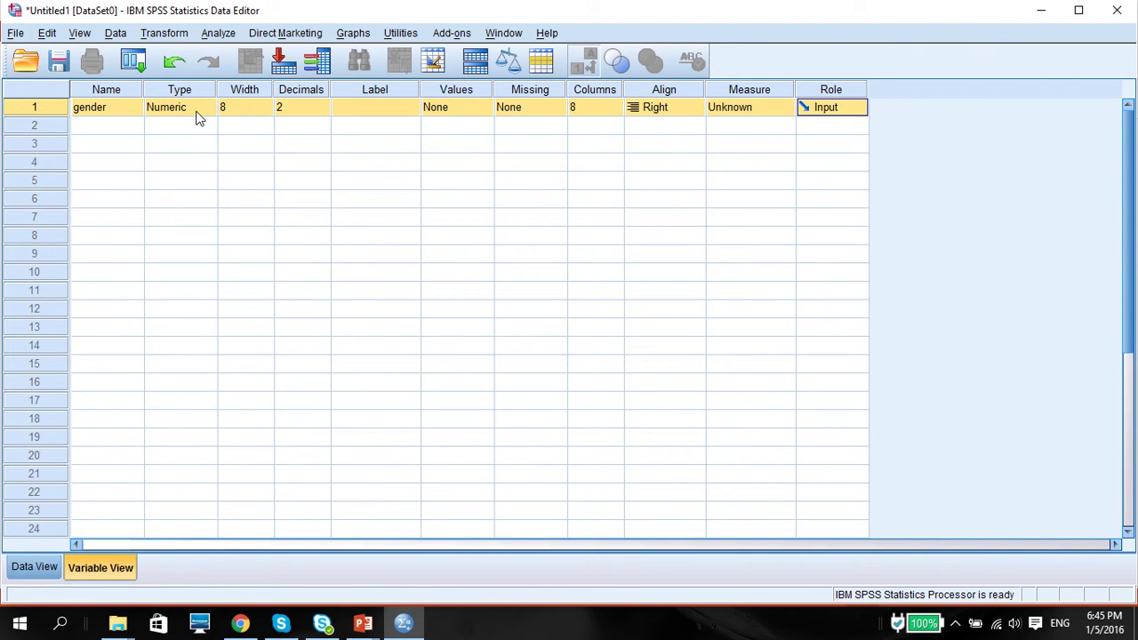
pyautogui.click(197, 114)
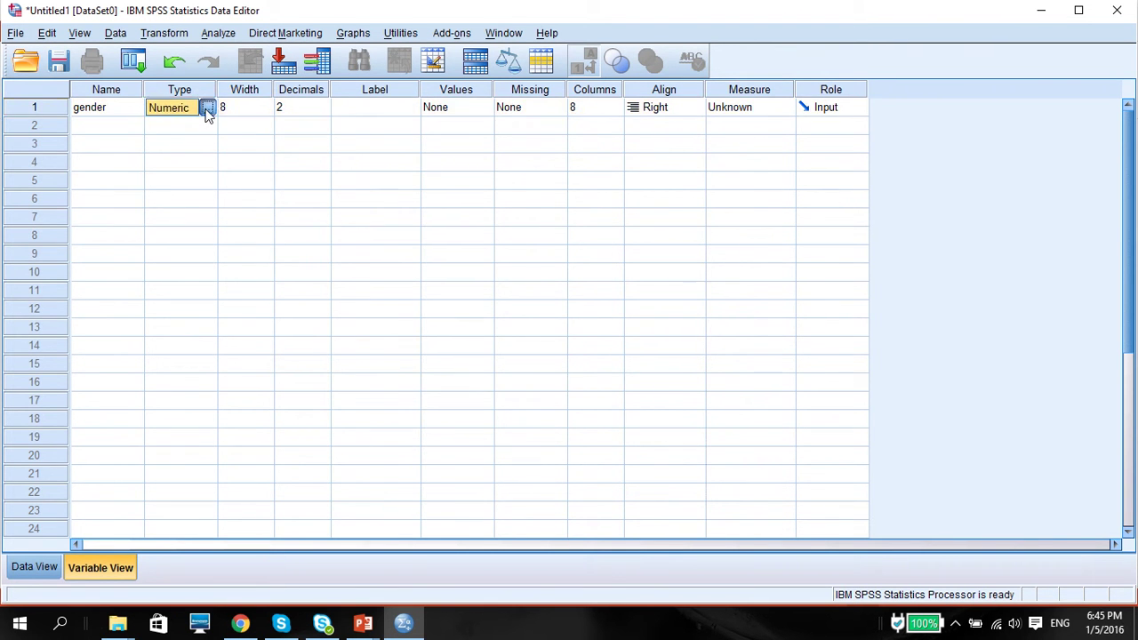
pyautogui.click(208, 108)
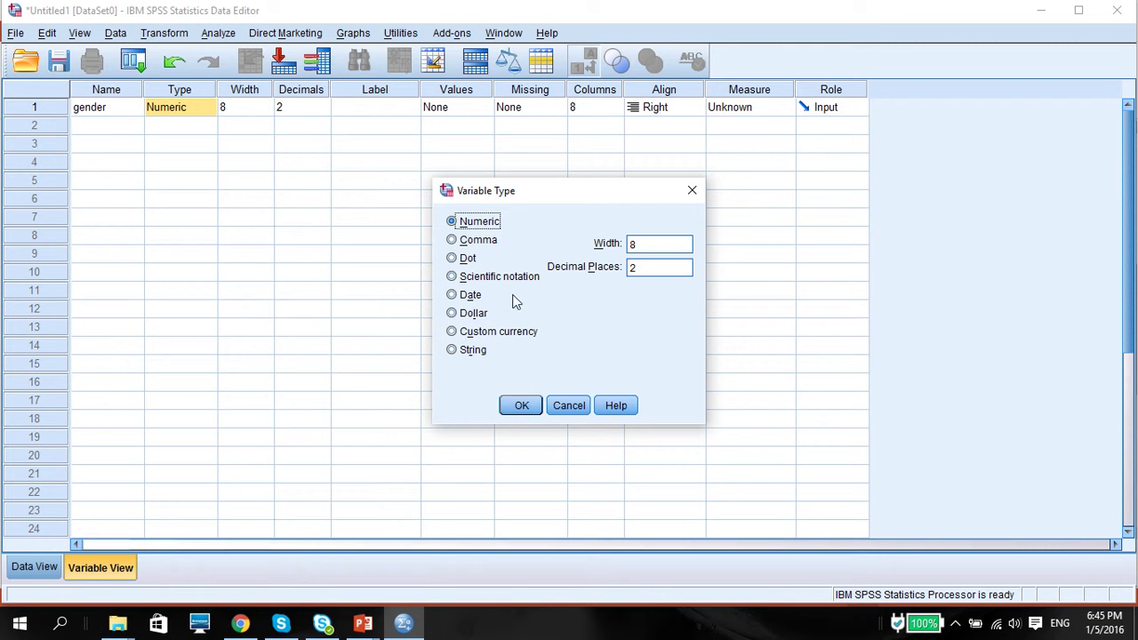
pyautogui.click(693, 192)
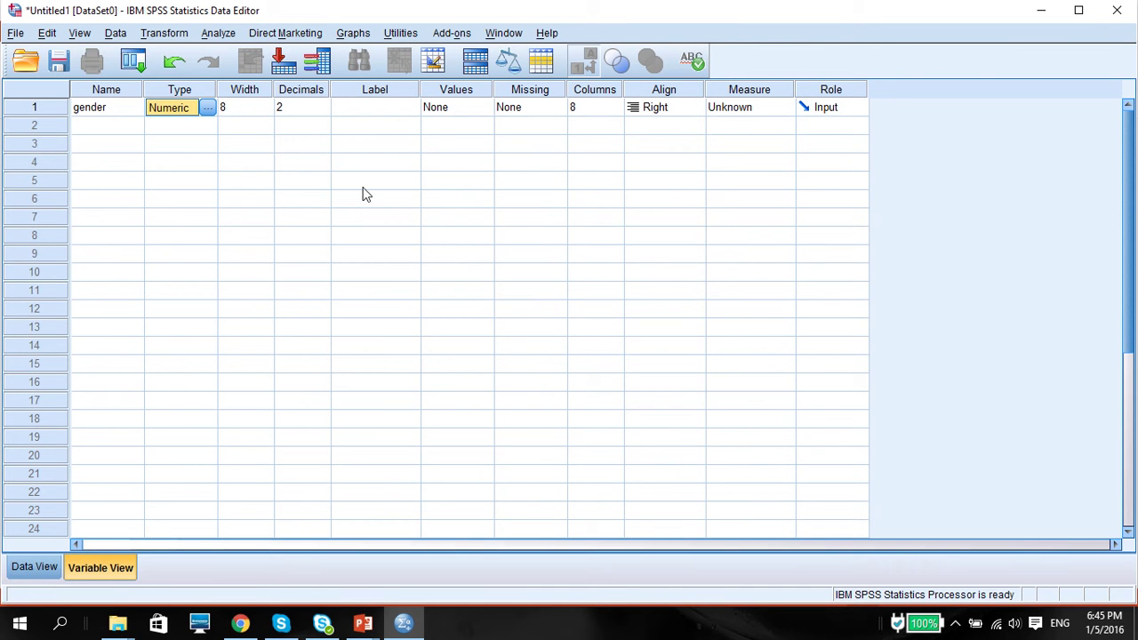
# Step: Set gender's decimals to 0, keeping width 8
pyautogui.click(252, 110)
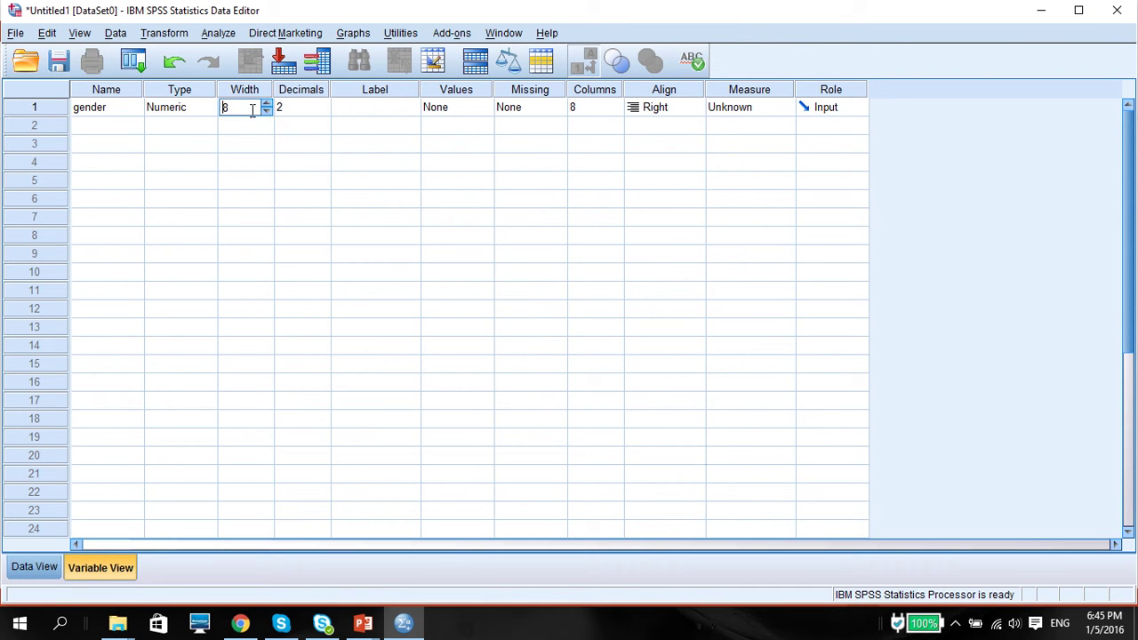
pyautogui.click(312, 112)
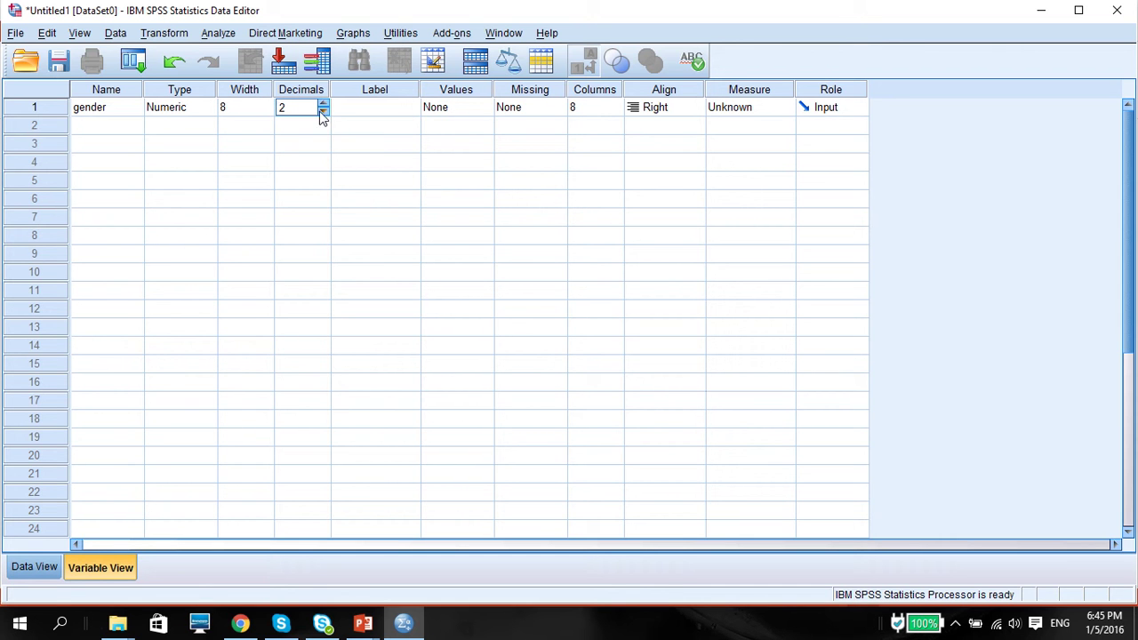
pyautogui.click(323, 113)
pyautogui.click(324, 113)
pyautogui.click(372, 114)
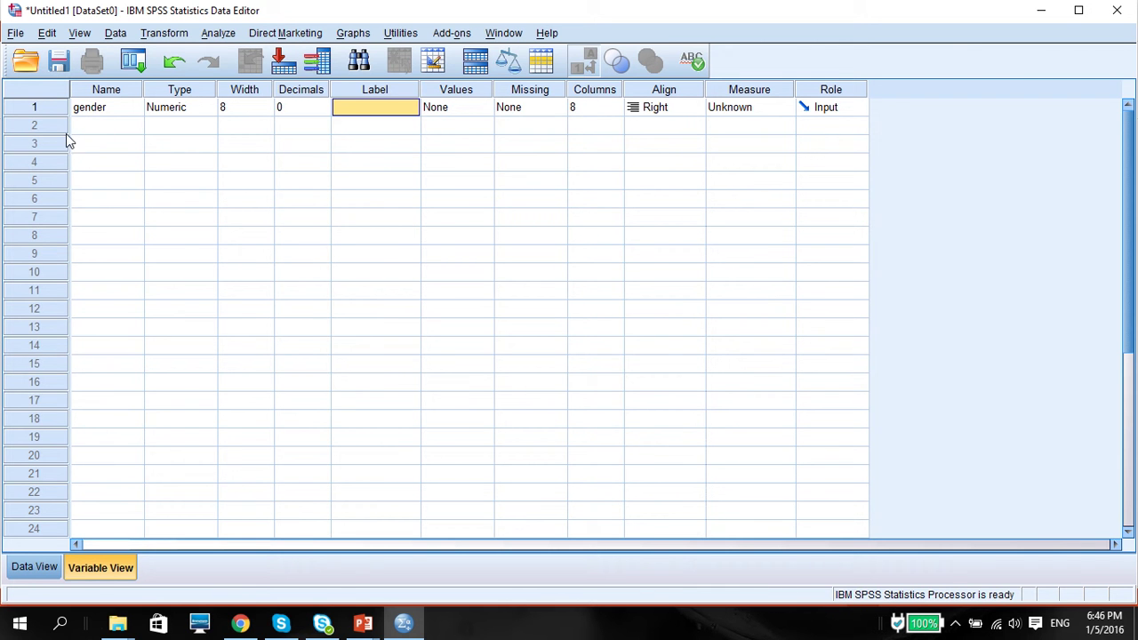
pyautogui.click(93, 130)
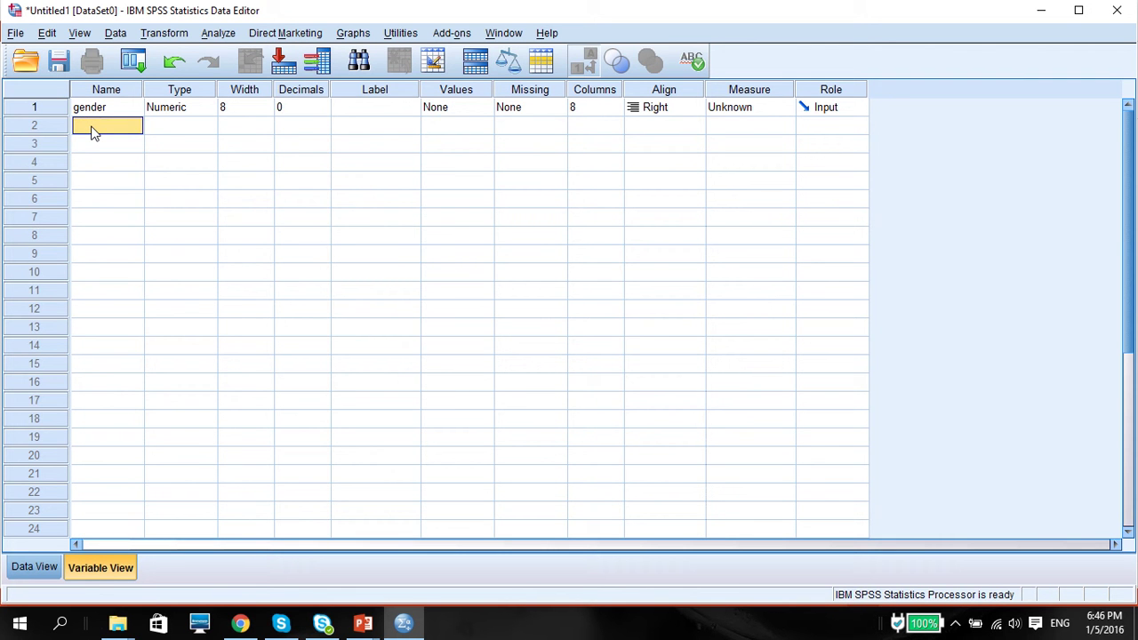
pyautogui.write('q21_c')
pyautogui.click(362, 130)
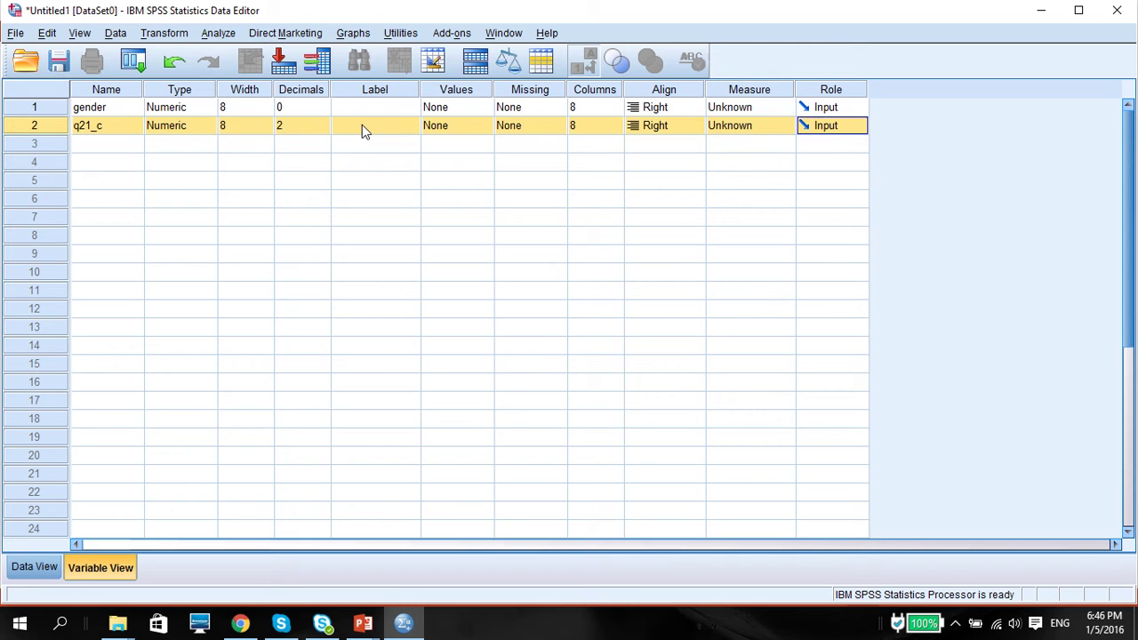
pyautogui.click(362, 130)
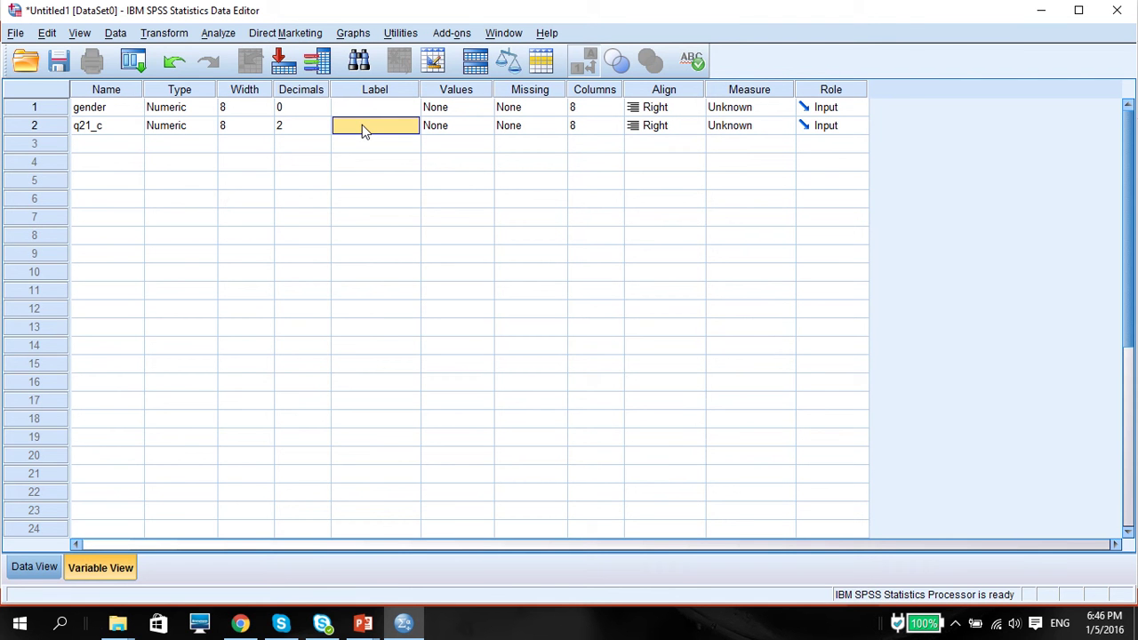
pyautogui.write('H')
pyautogui.press('BackSpace')
pyautogui.write('Period')
pyautogui.write(' of timing to ba')
pyautogui.write('ke a cake')
pyautogui.click(383, 185)
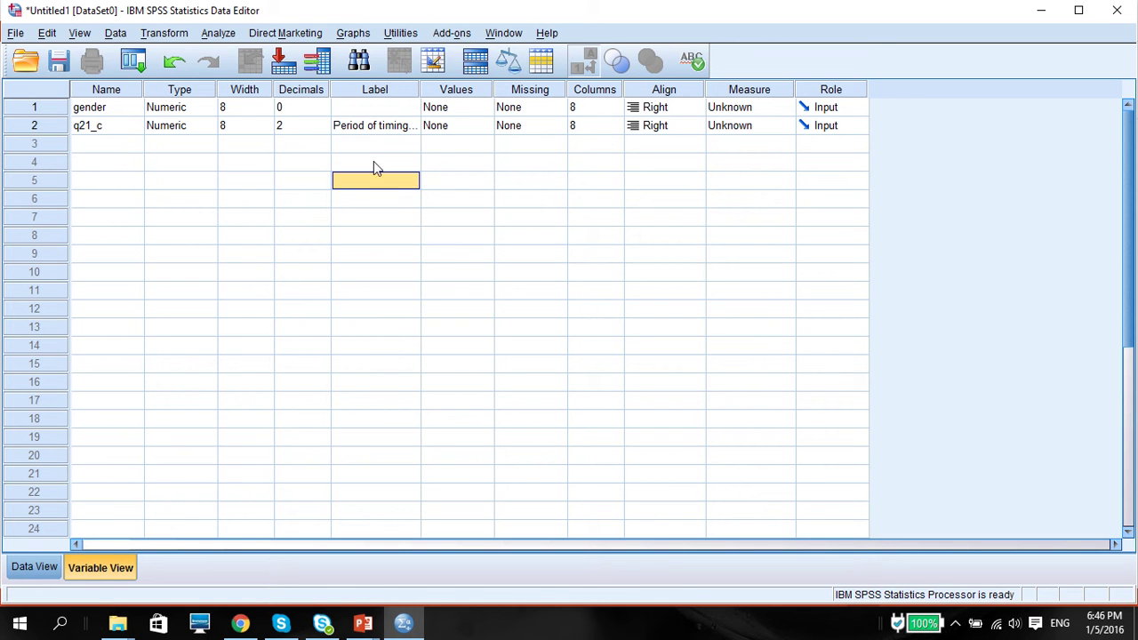
pyautogui.click(371, 130)
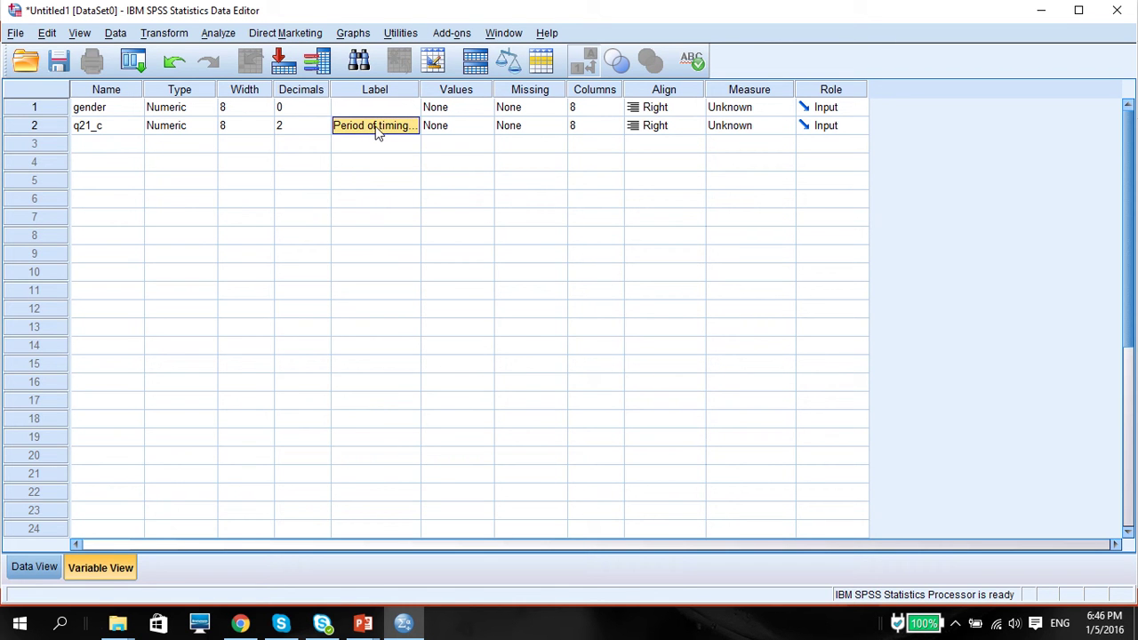
pyautogui.click(52, 129)
pyautogui.press('Delete')
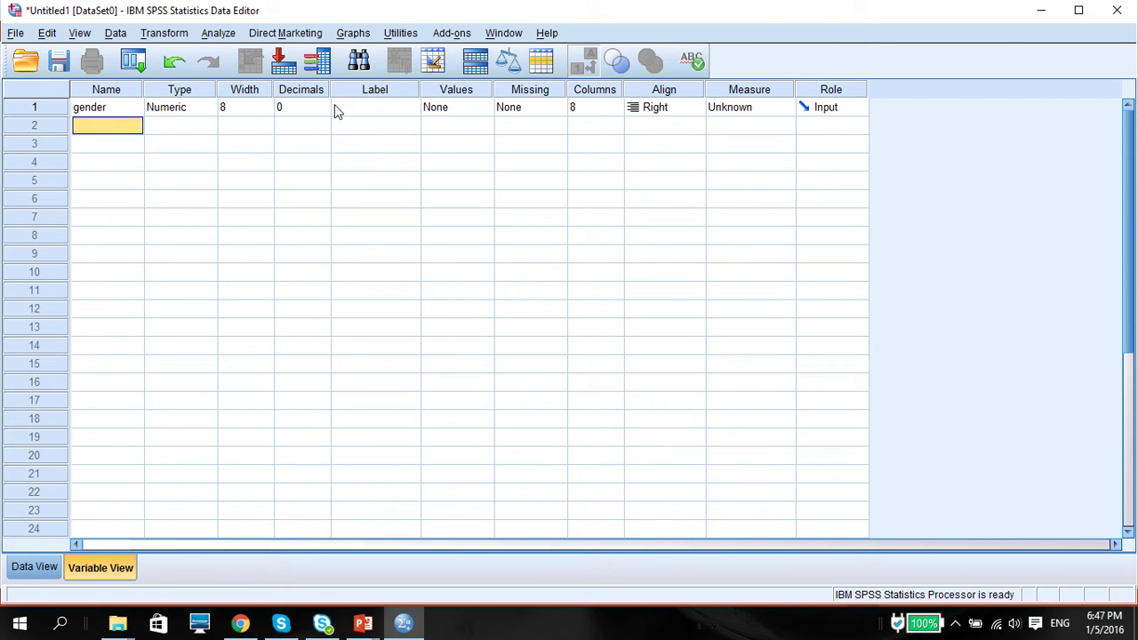
# Step: Add the value label 1 = Male to gender
pyautogui.click(81, 113)
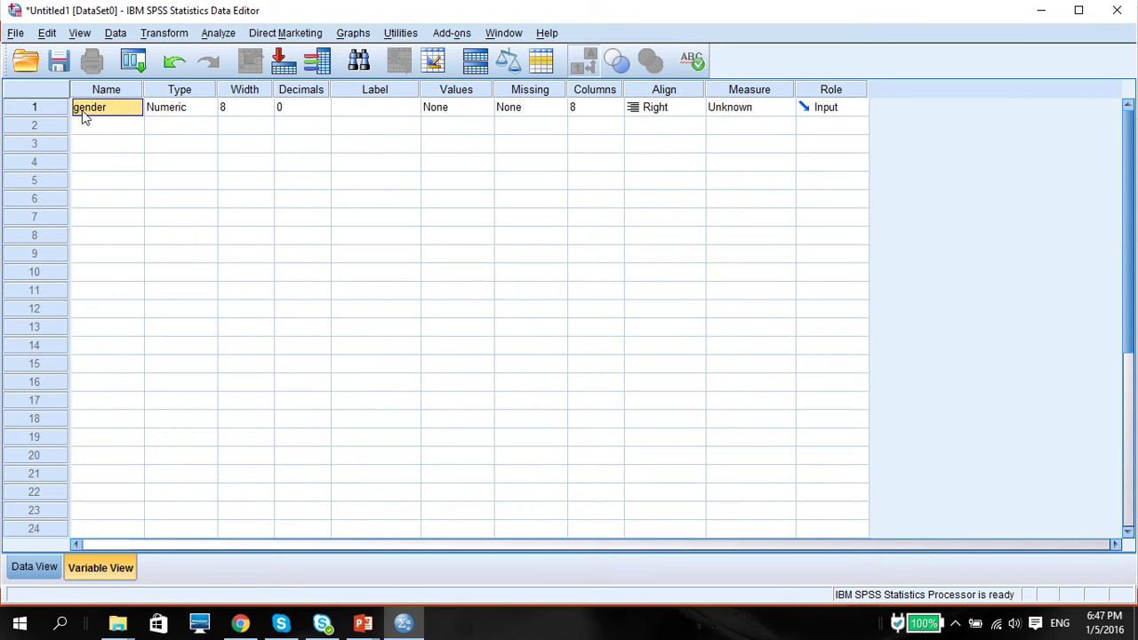
pyautogui.click(485, 110)
pyautogui.click(484, 107)
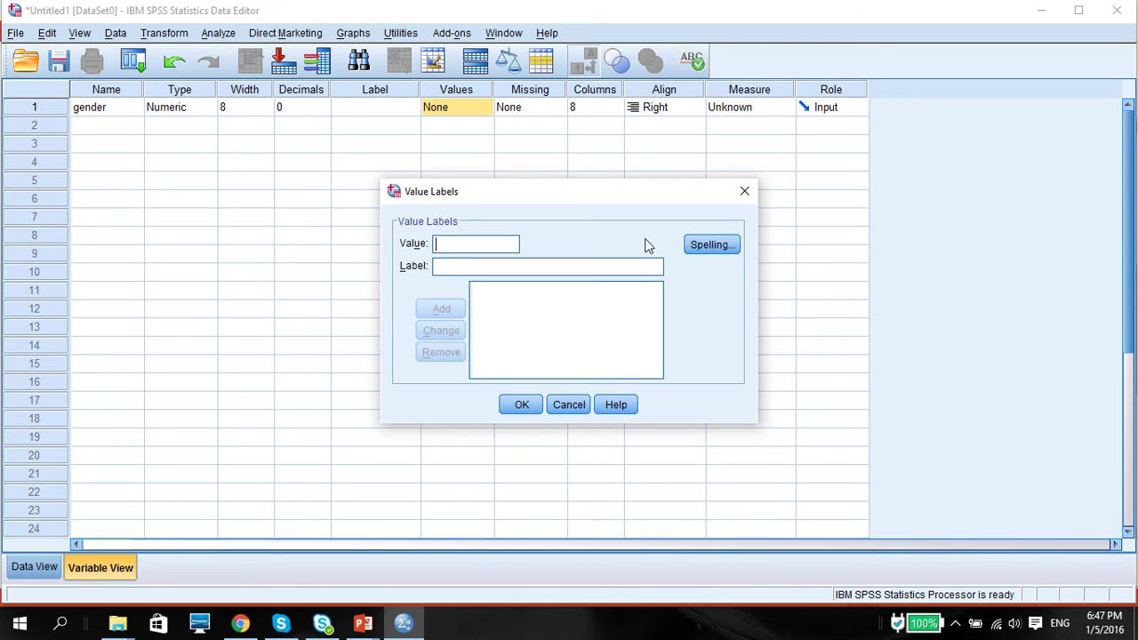
pyautogui.click(745, 191)
pyautogui.click(484, 113)
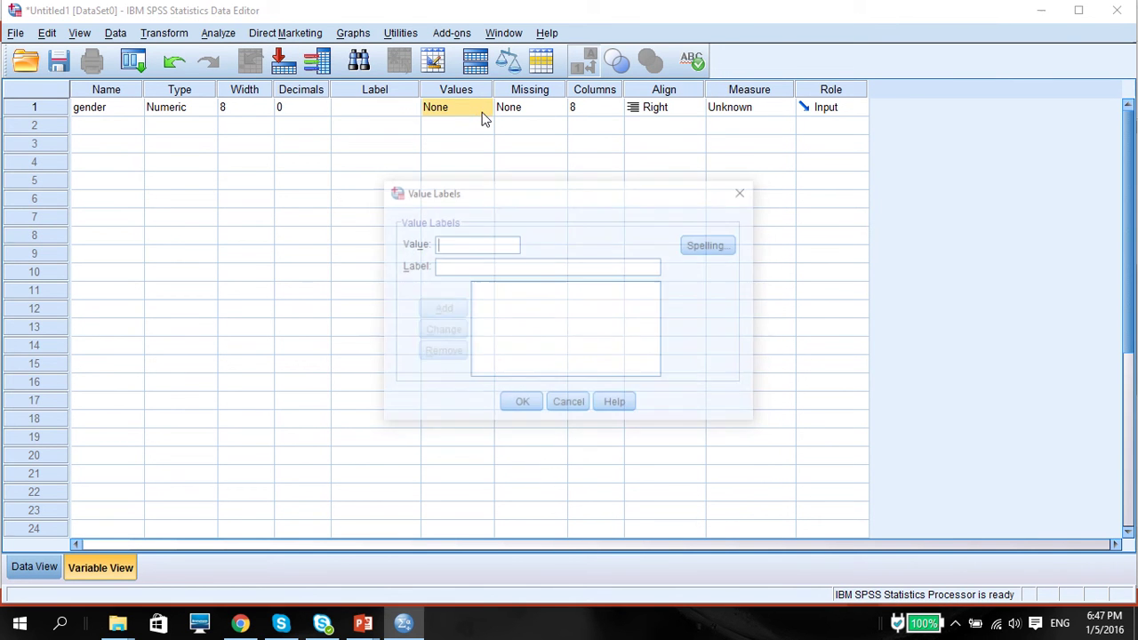
pyautogui.write('1')
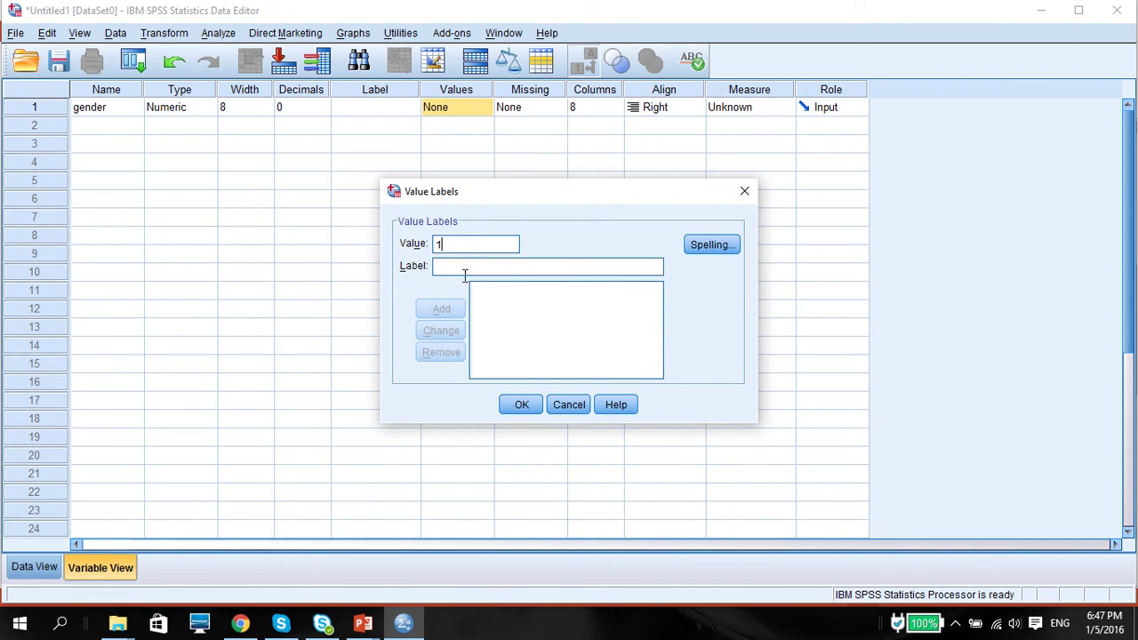
pyautogui.click(464, 266)
pyautogui.write('Make')
pyautogui.press('BackSpace')
pyautogui.press('BackSpace')
pyautogui.write('le')
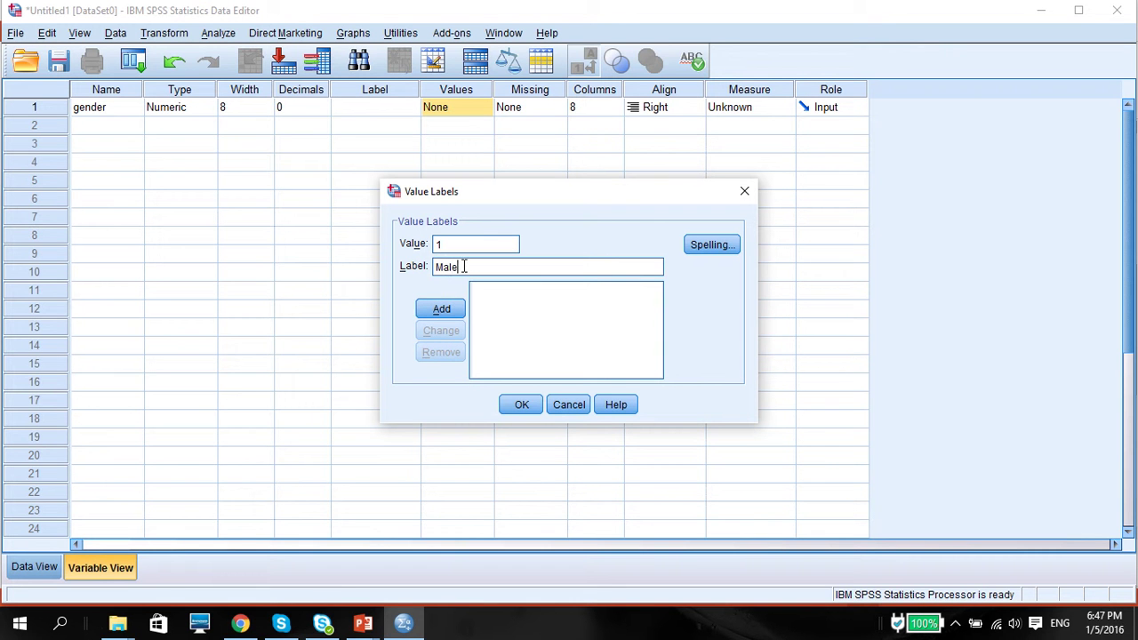
pyautogui.click(446, 312)
# Step: Add 0 = Female and confirm gender's value labels
pyautogui.click(452, 245)
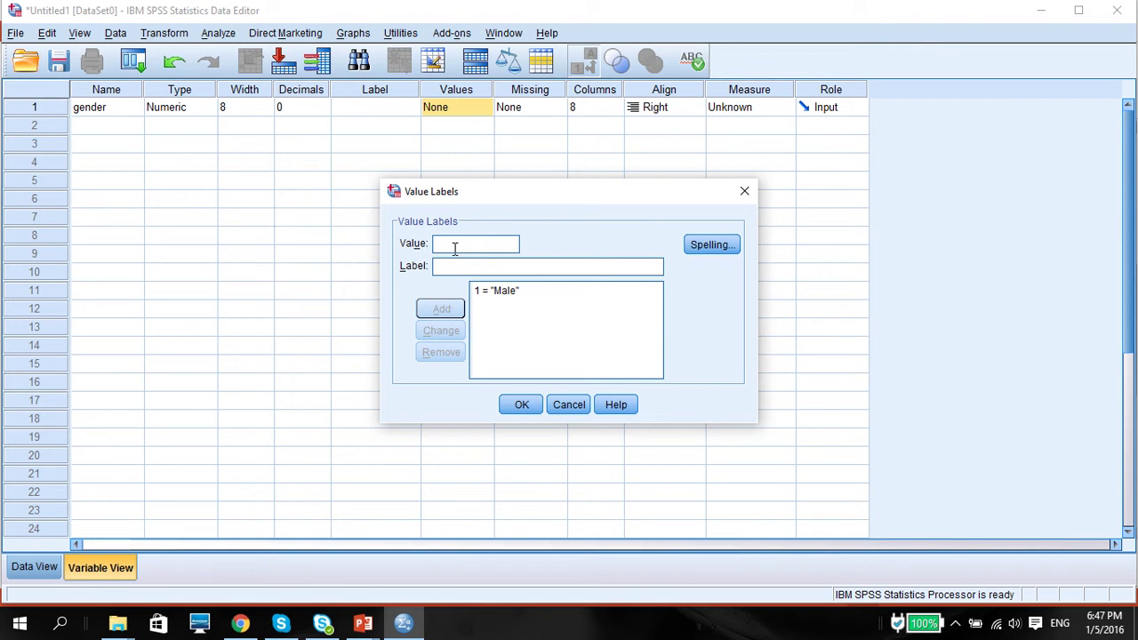
pyautogui.write('0')
pyautogui.click(451, 265)
pyautogui.write('Female')
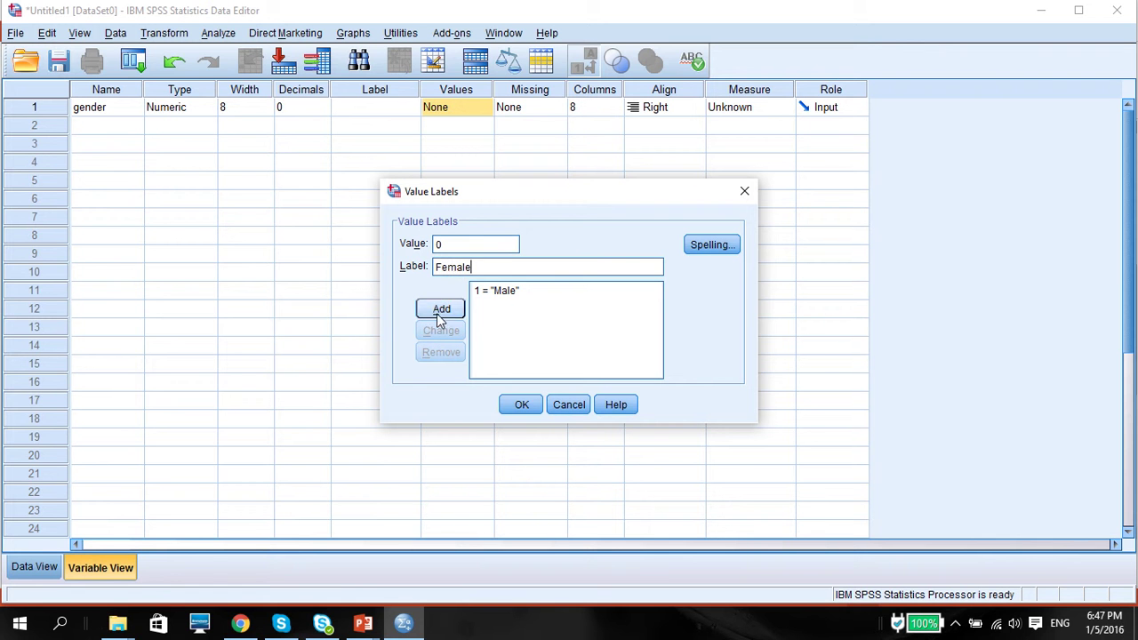
pyautogui.click(440, 311)
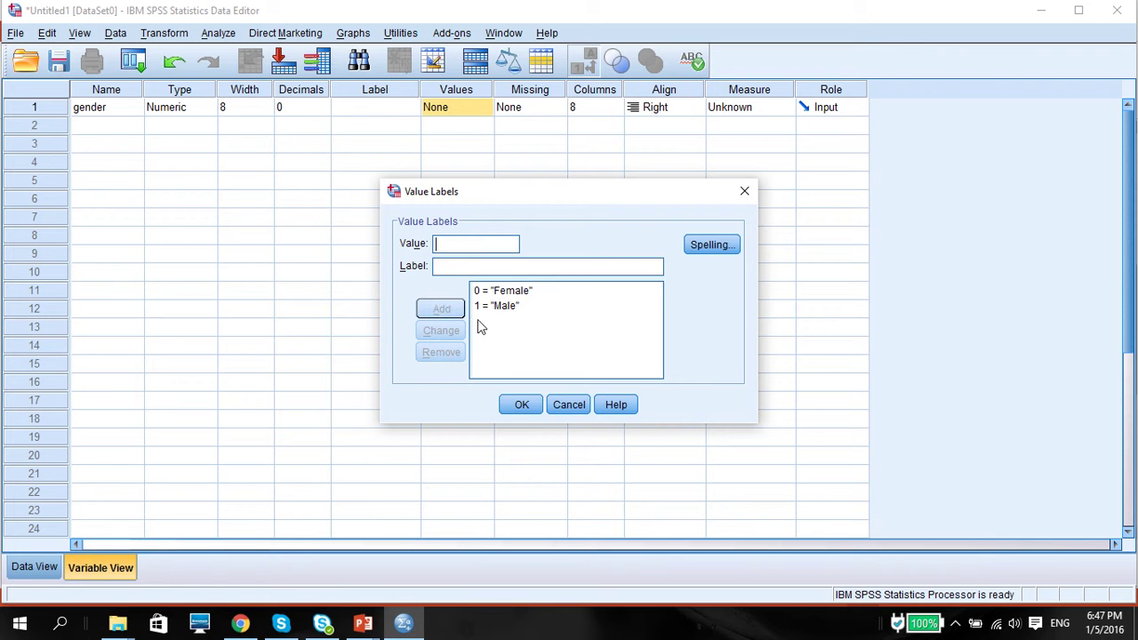
pyautogui.click(520, 407)
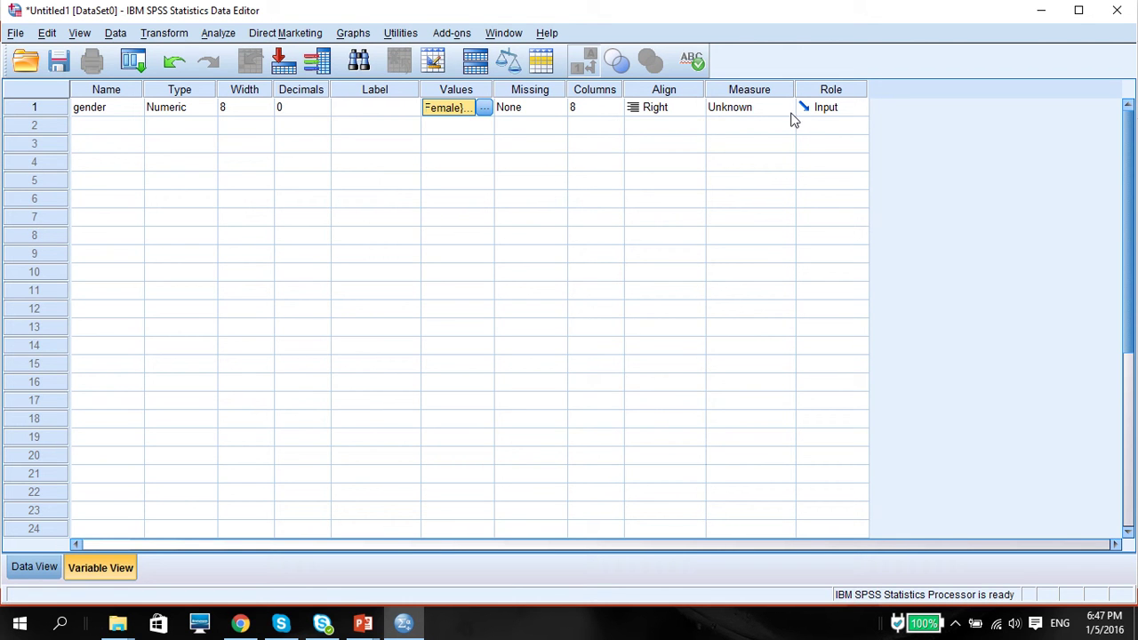
# Step: Choose Nominal as gender's measurement level
pyautogui.click(784, 108)
pyautogui.click(785, 160)
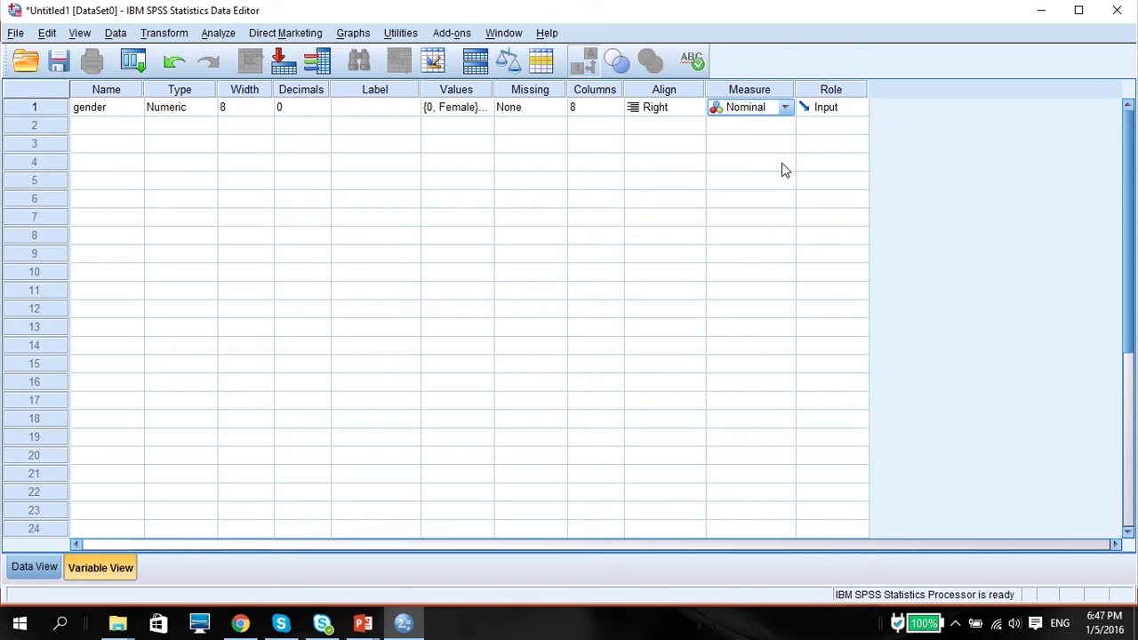
pyautogui.click(786, 109)
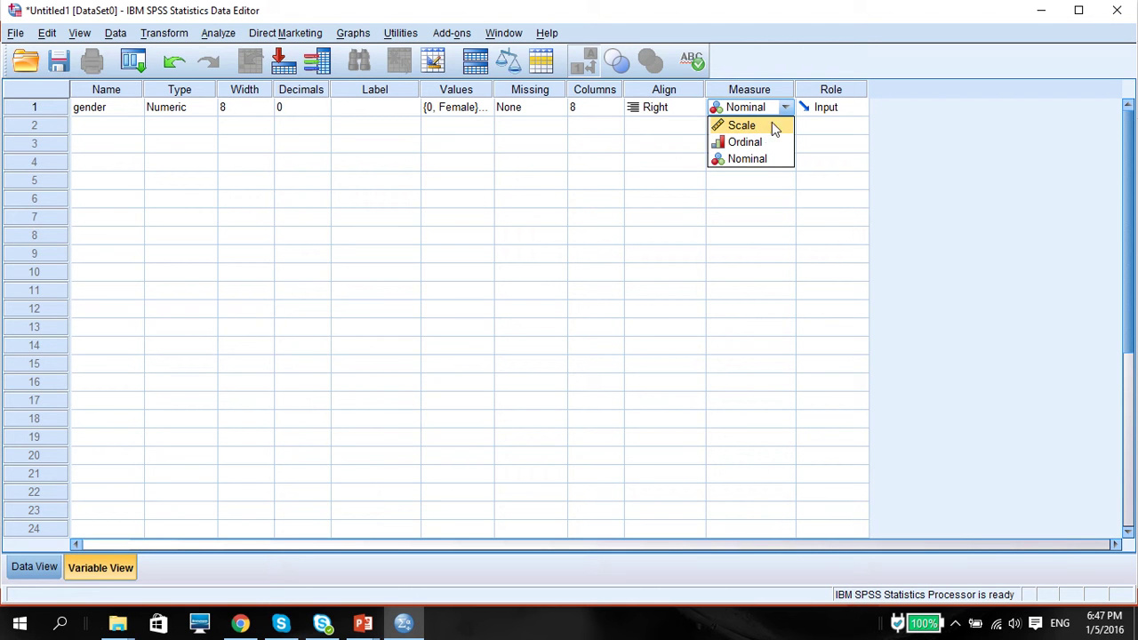
pyautogui.click(789, 112)
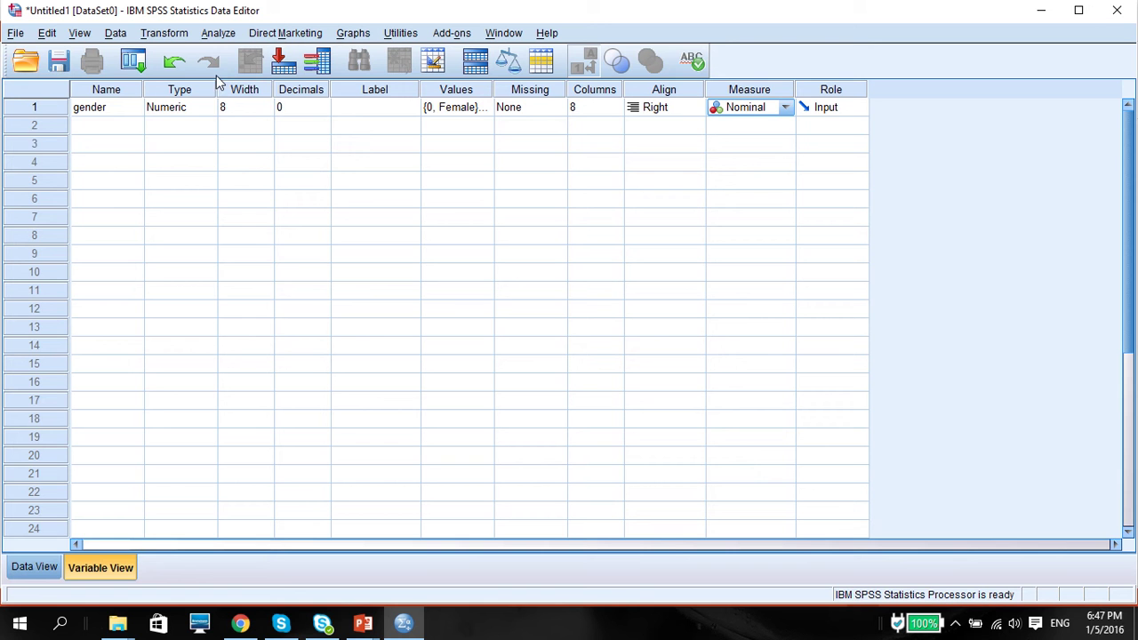
pyautogui.click(106, 129)
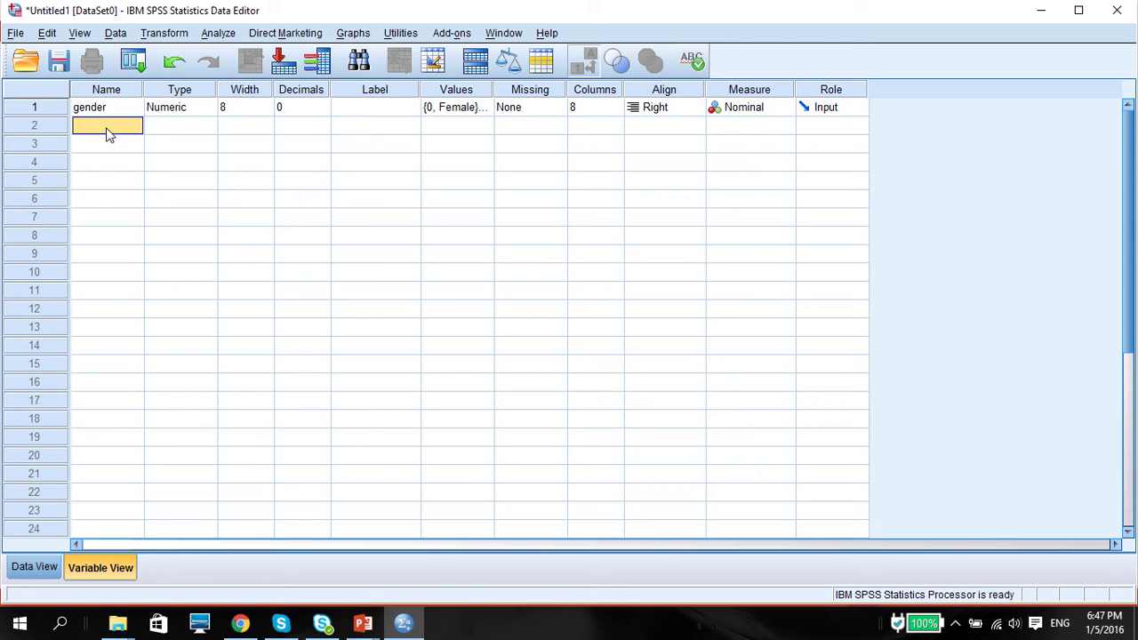
# Step: Define row 2 as age with 0 decimals and Scale measurement
pyautogui.write('age')
pyautogui.click(171, 130)
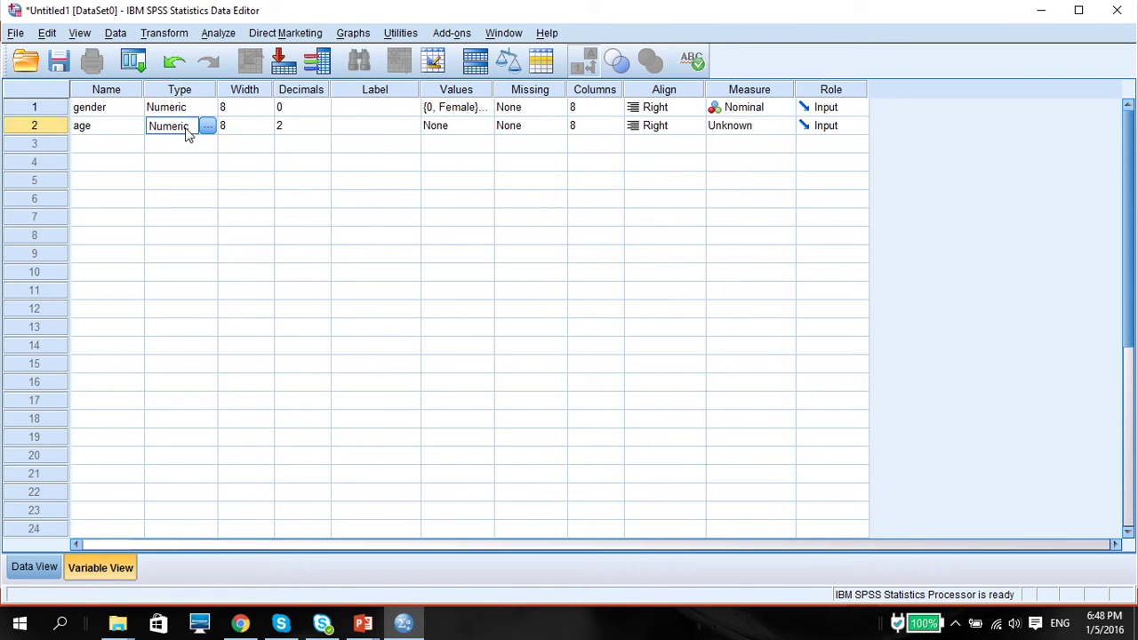
pyautogui.click(326, 132)
pyautogui.click(325, 131)
pyautogui.click(326, 130)
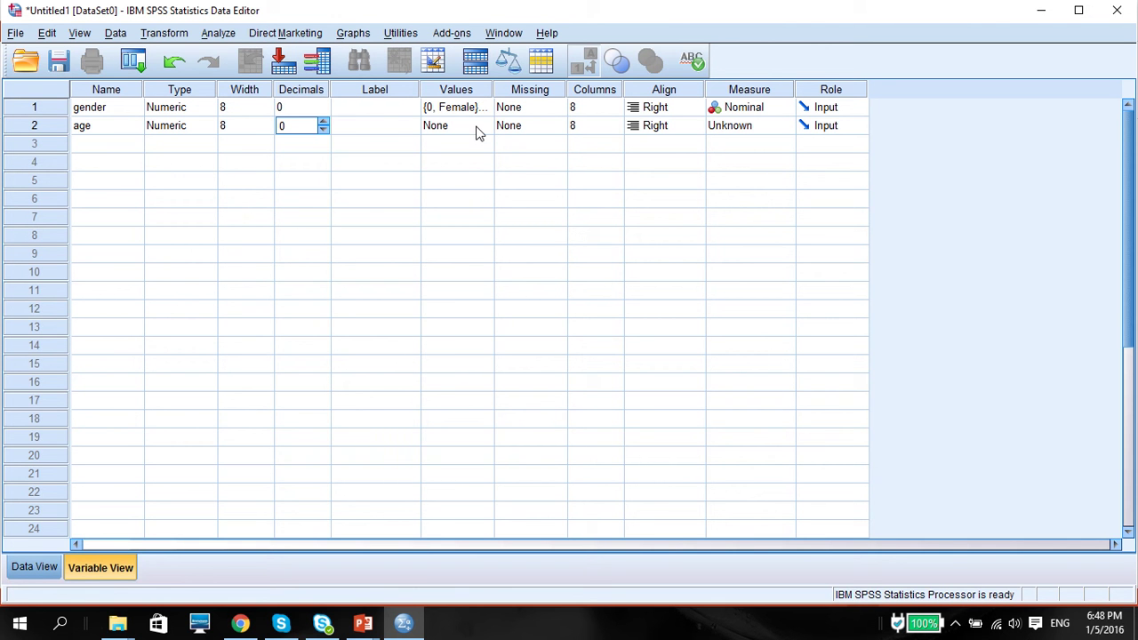
pyautogui.click(786, 129)
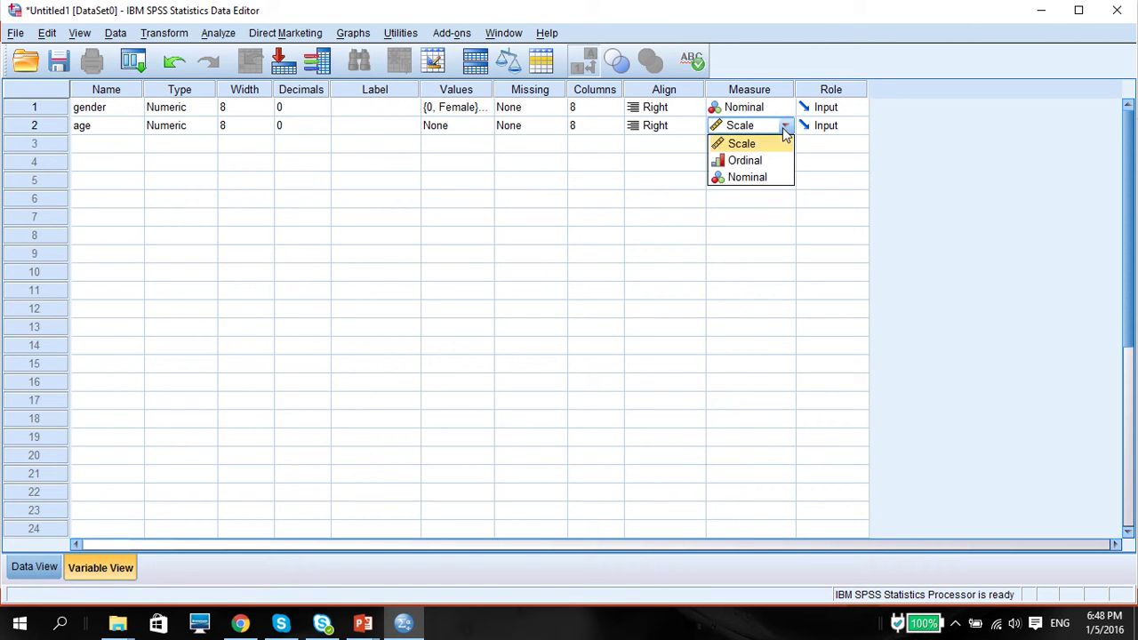
pyautogui.click(768, 142)
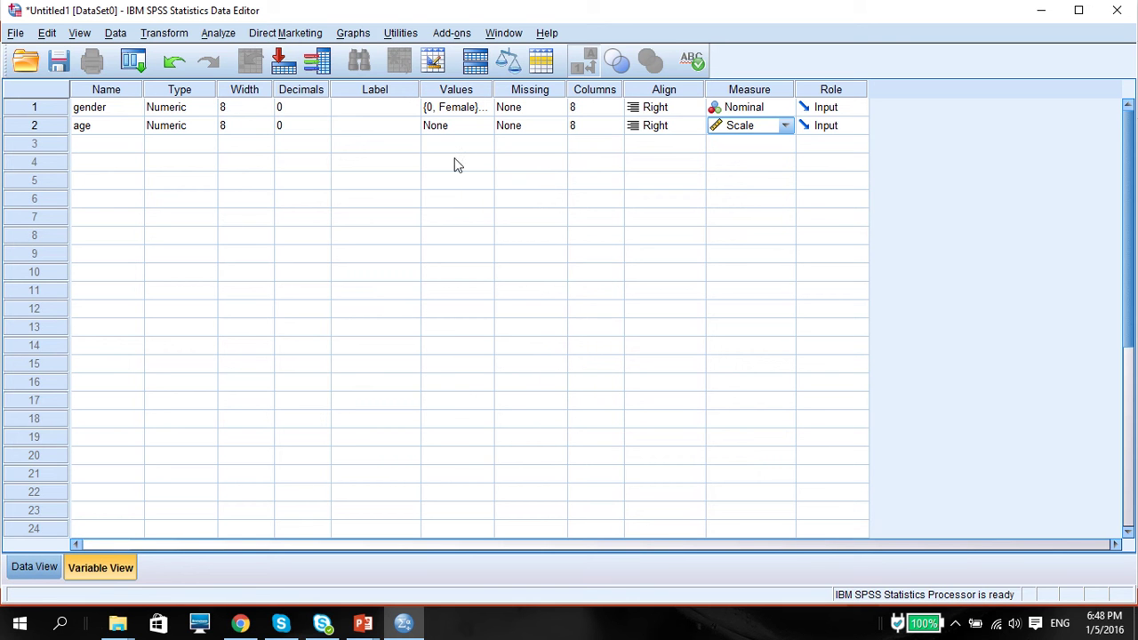
pyautogui.click(102, 147)
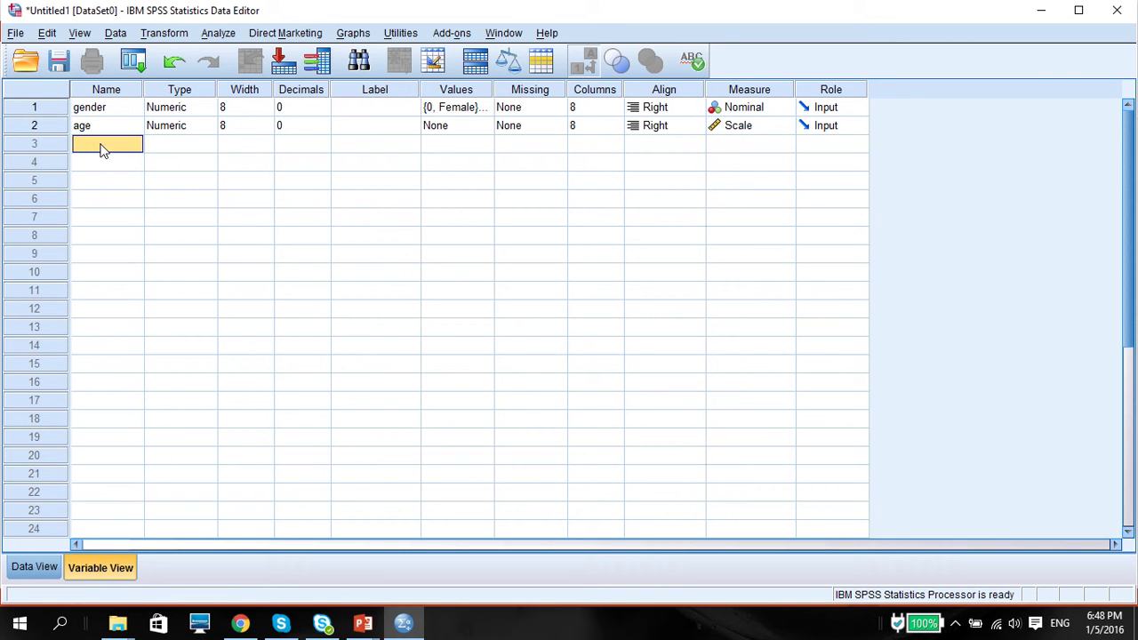
# Step: Name the third variable highest_education after the name with a space is rejected
pyautogui.write('highe')
pyautogui.write('st degree')
pyautogui.press('Return')
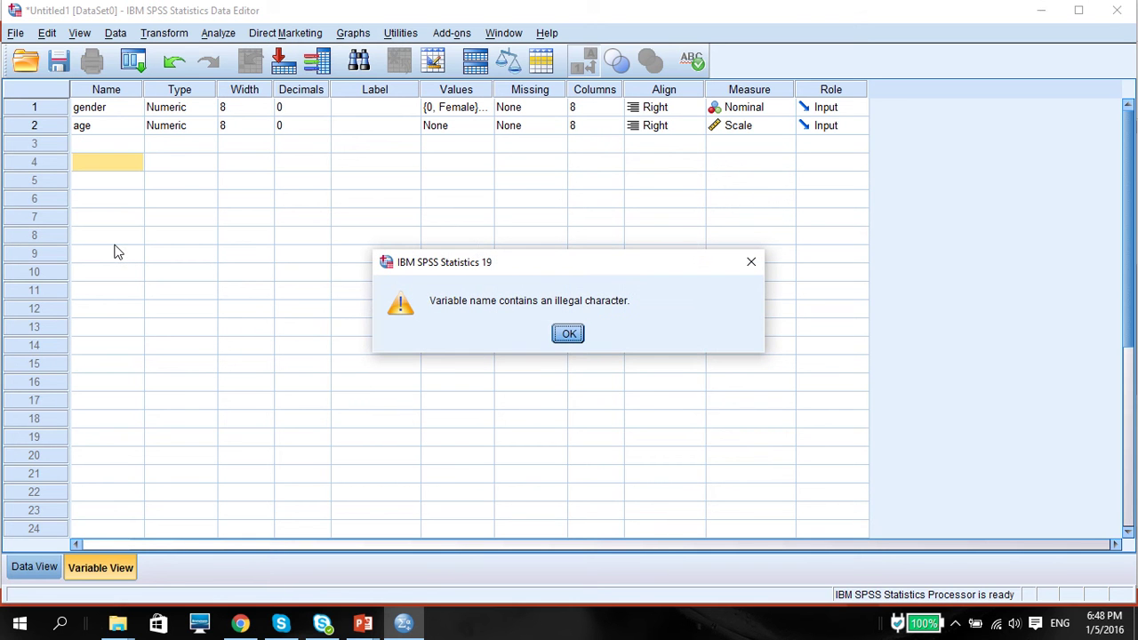
pyautogui.click(568, 336)
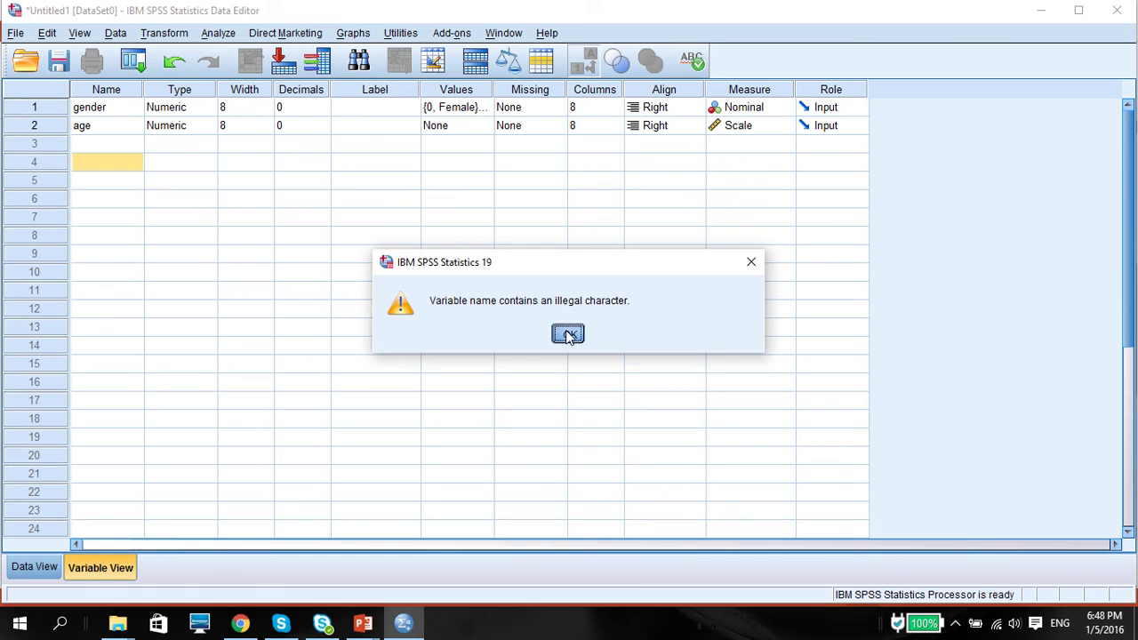
pyautogui.click(91, 148)
pyautogui.write('highest')
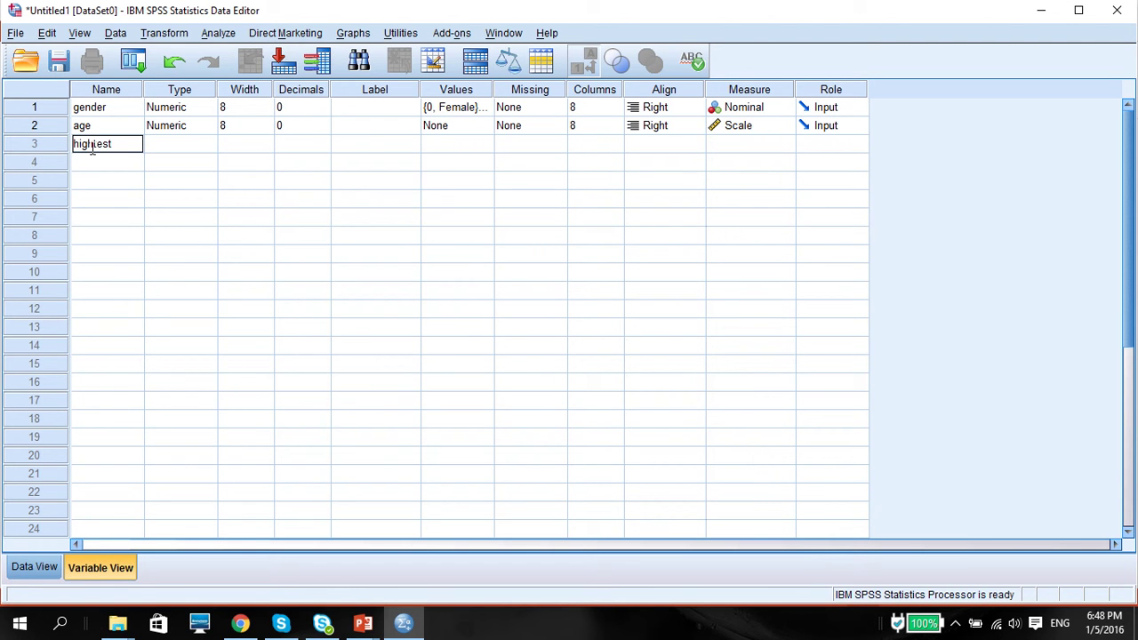
pyautogui.press('BackSpace')
pyautogui.press('BackSpace')
pyautogui.write('es')
pyautogui.write('t_education')
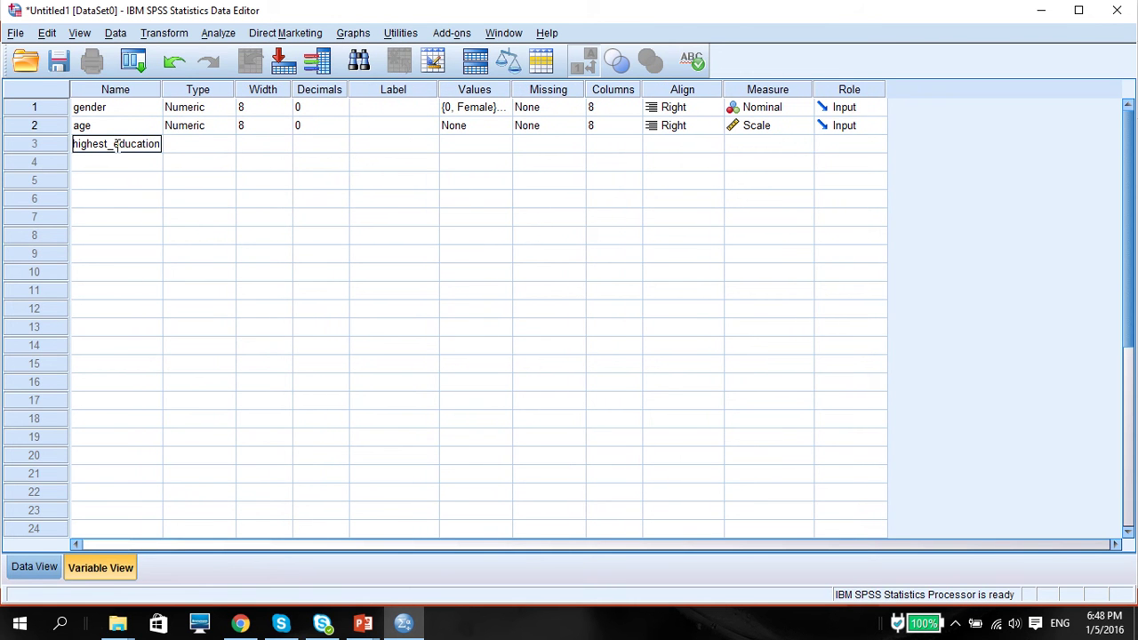
pyautogui.click(193, 152)
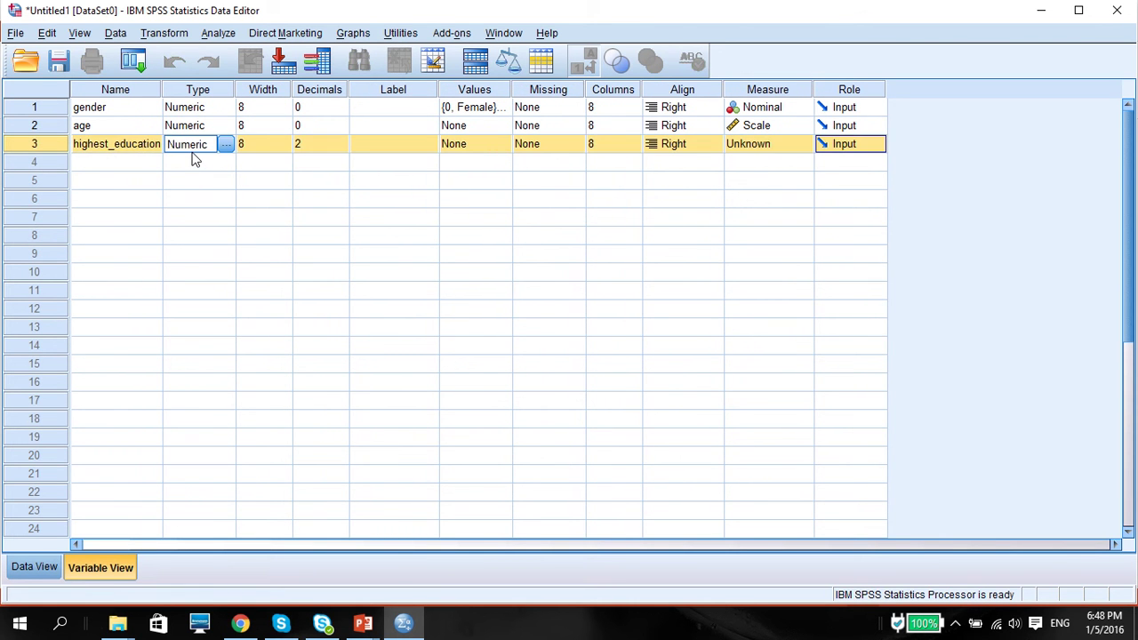
# Step: Set highest_education's decimals to 0
pyautogui.click(331, 153)
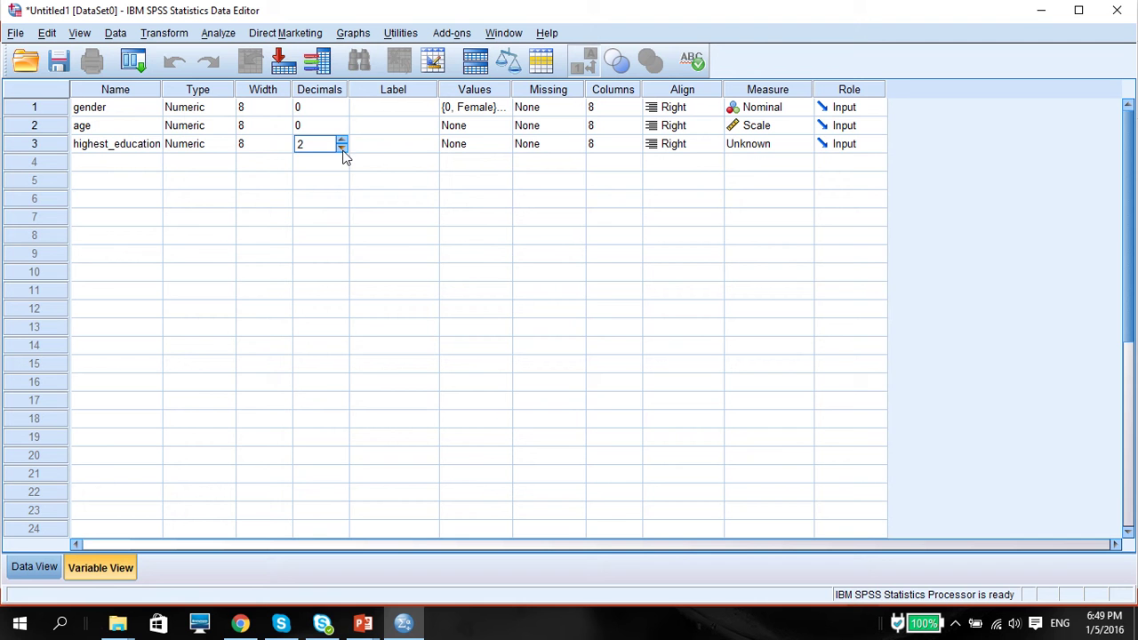
pyautogui.click(343, 150)
pyautogui.click(342, 150)
pyautogui.click(387, 147)
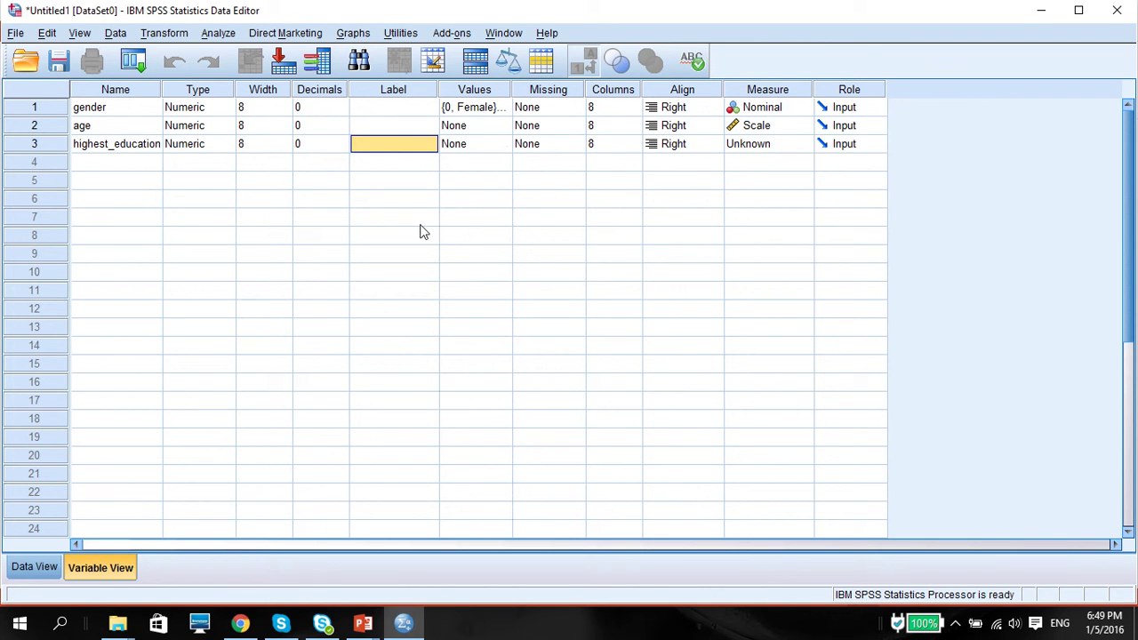
# Step: Add value labels 1 = No Schooling and 2 = High School to highest_education
pyautogui.click(504, 147)
pyautogui.click(505, 147)
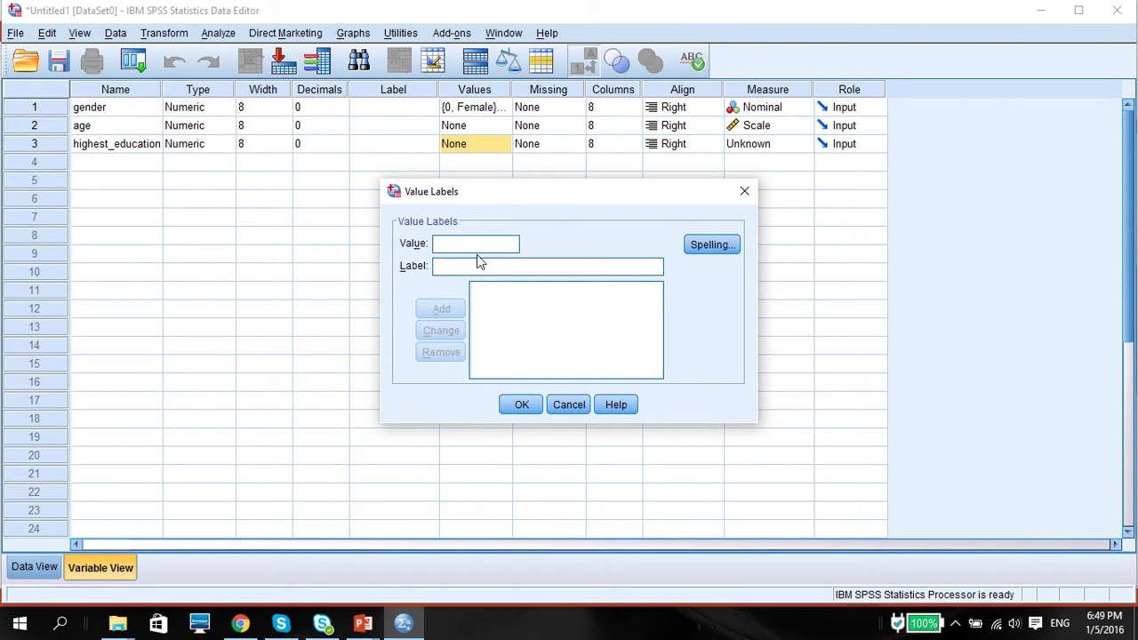
pyautogui.write('1')
pyautogui.click(468, 269)
pyautogui.write('No ')
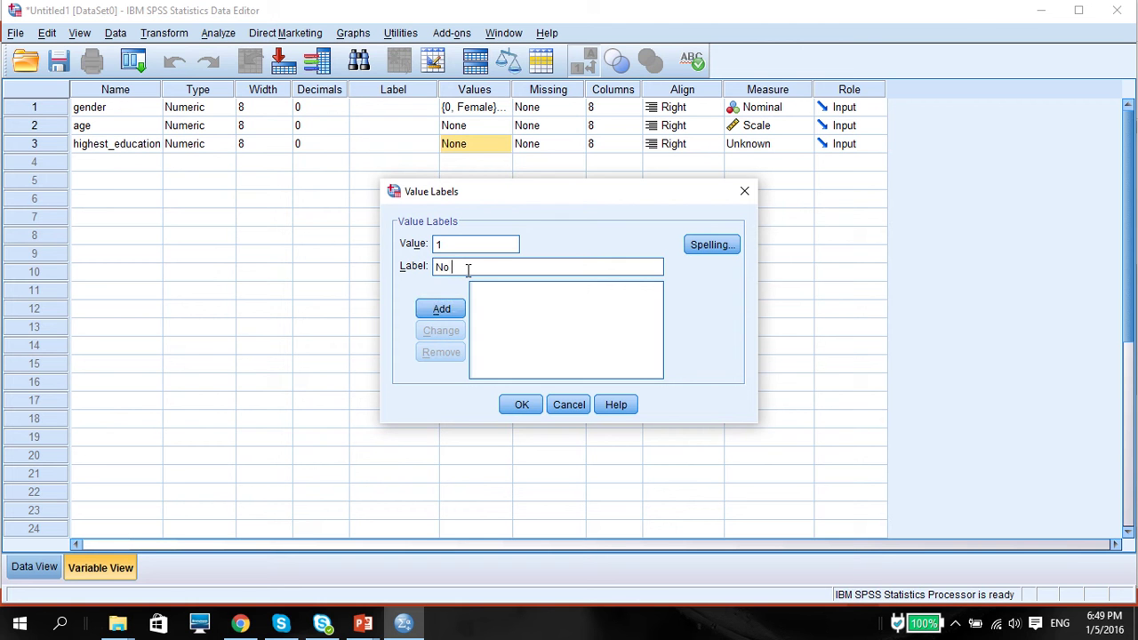
pyautogui.write('Schooling')
pyautogui.click(454, 318)
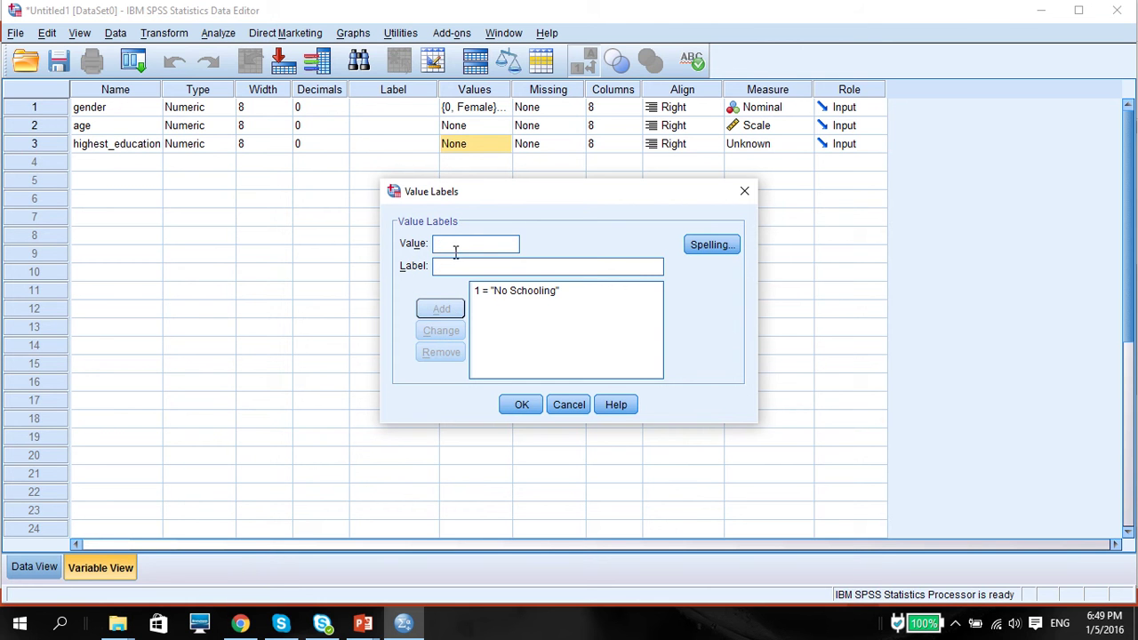
pyautogui.write('2')
pyautogui.write('Pr')
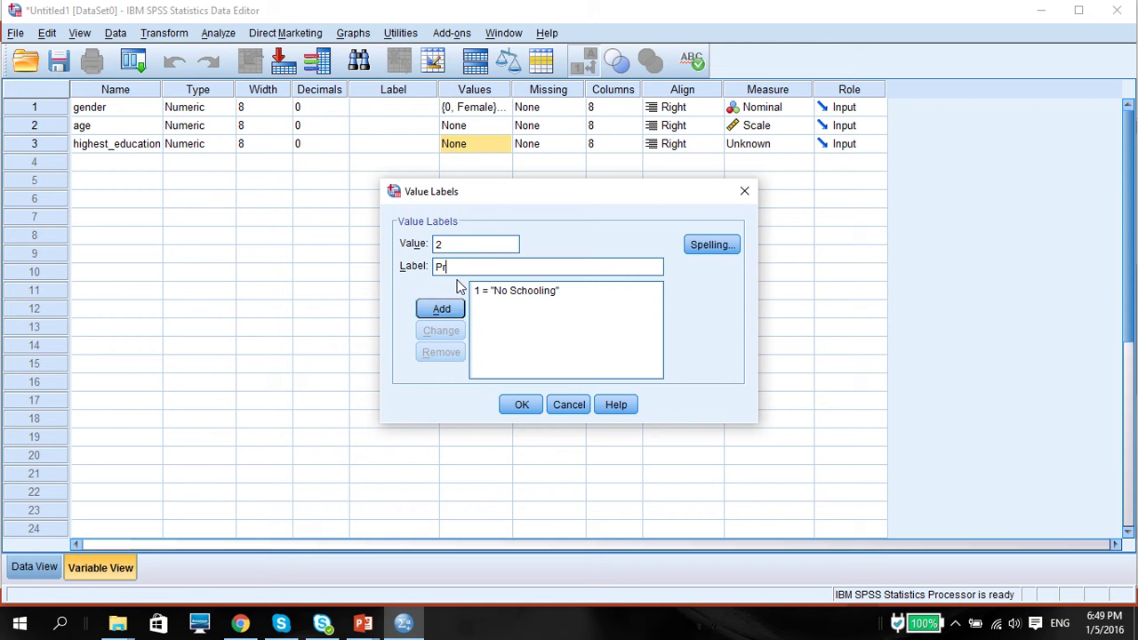
pyautogui.press('BackSpace')
pyautogui.press('BackSpace')
pyautogui.write('High School')
pyautogui.click(442, 309)
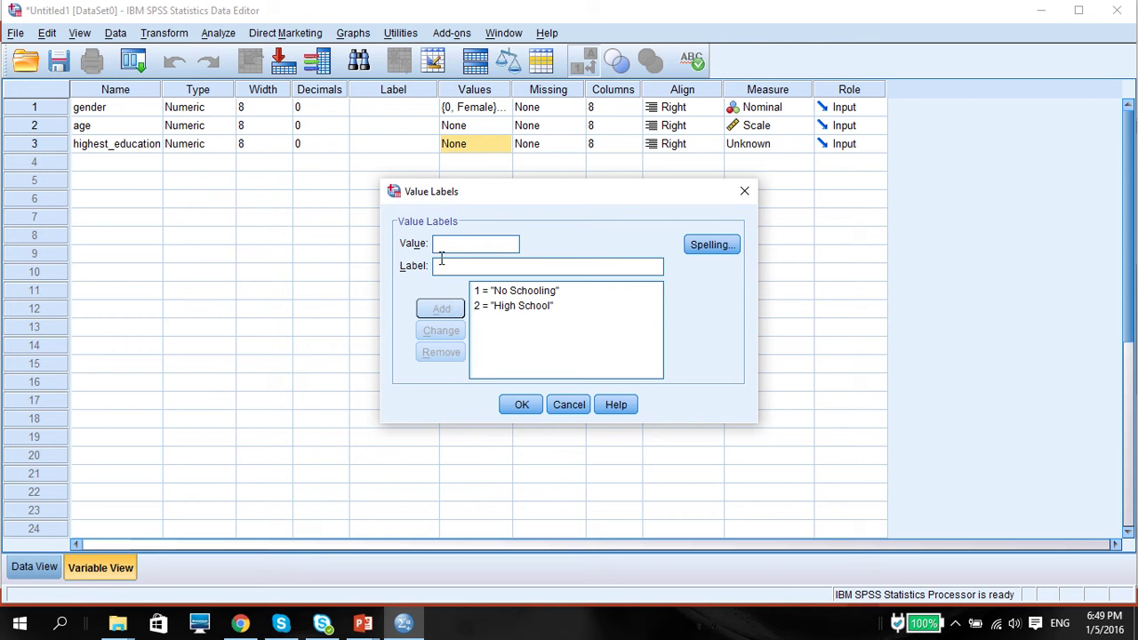
# Step: Add 3 = University Degree and 4 = Postgraduate, then confirm the labels
pyautogui.write('3')
pyautogui.write('Univers')
pyautogui.press('BackSpace')
pyautogui.press('BackSpace')
pyautogui.press('BackSpace')
pyautogui.press('BackSpace')
pyautogui.press('BackSpace')
pyautogui.press('BackSpace')
pyautogui.press('BackSpace')
pyautogui.write('Universit')
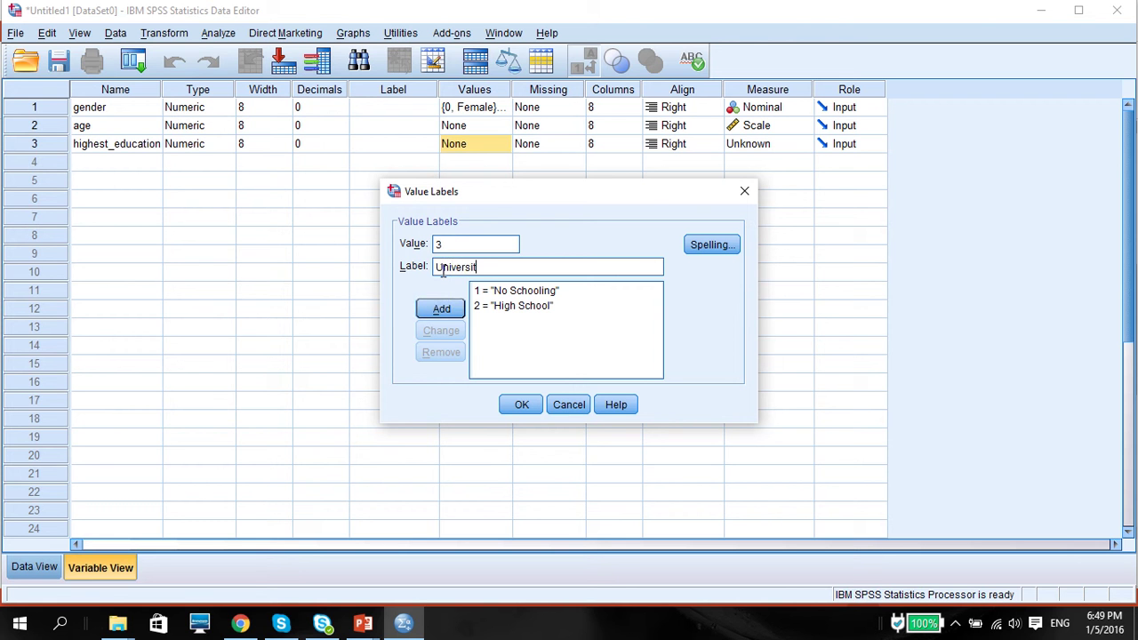
pyautogui.write('y Degree')
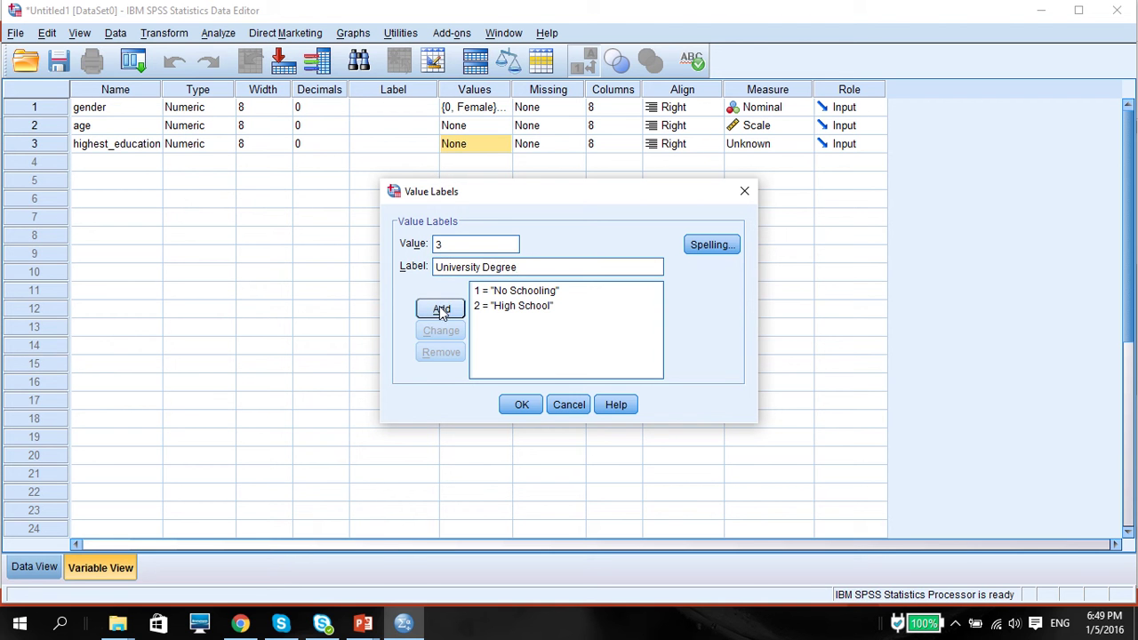
pyautogui.click(442, 308)
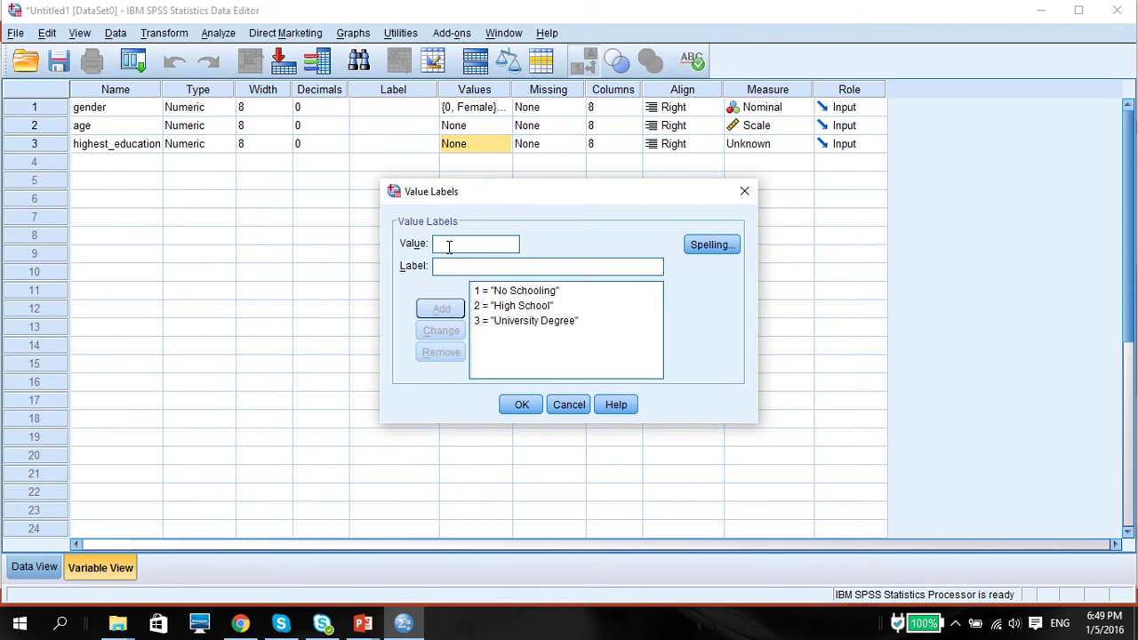
pyautogui.write('4')
pyautogui.write('Postgra')
pyautogui.press('BackSpace')
pyautogui.press('BackSpace')
pyautogui.press('BackSpace')
pyautogui.press('BackSpace')
pyautogui.press('BackSpace')
pyautogui.press('BackSpace')
pyautogui.press('BackSpace')
pyautogui.write('Postgrade')
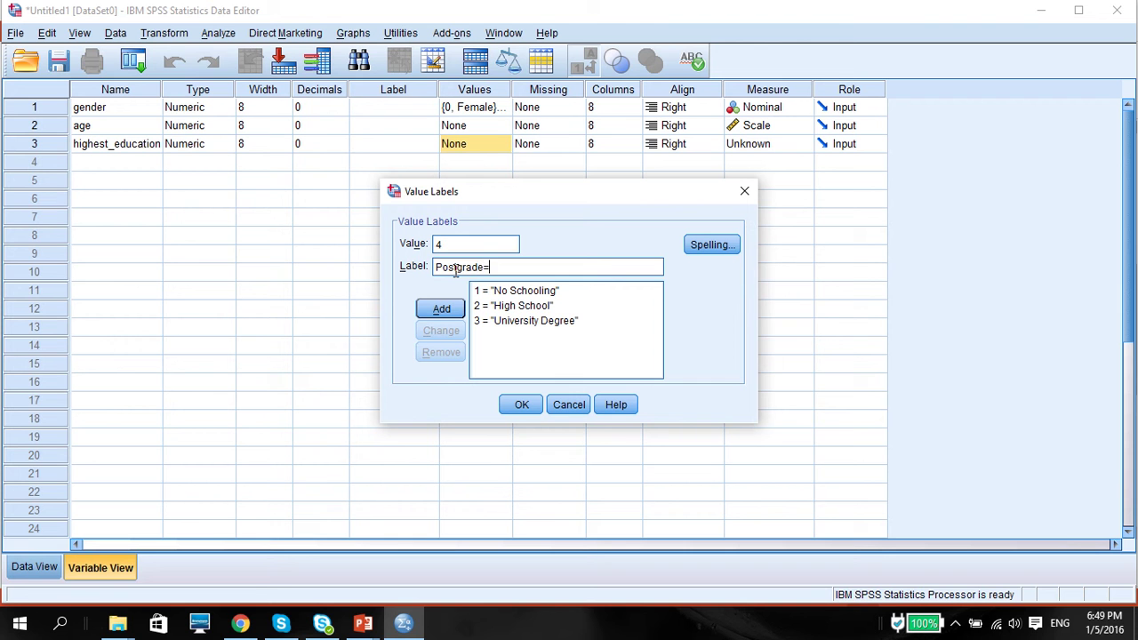
pyautogui.press('BackSpace')
pyautogui.write('uae')
pyautogui.press('BackSpace')
pyautogui.write('te')
pyautogui.click(442, 315)
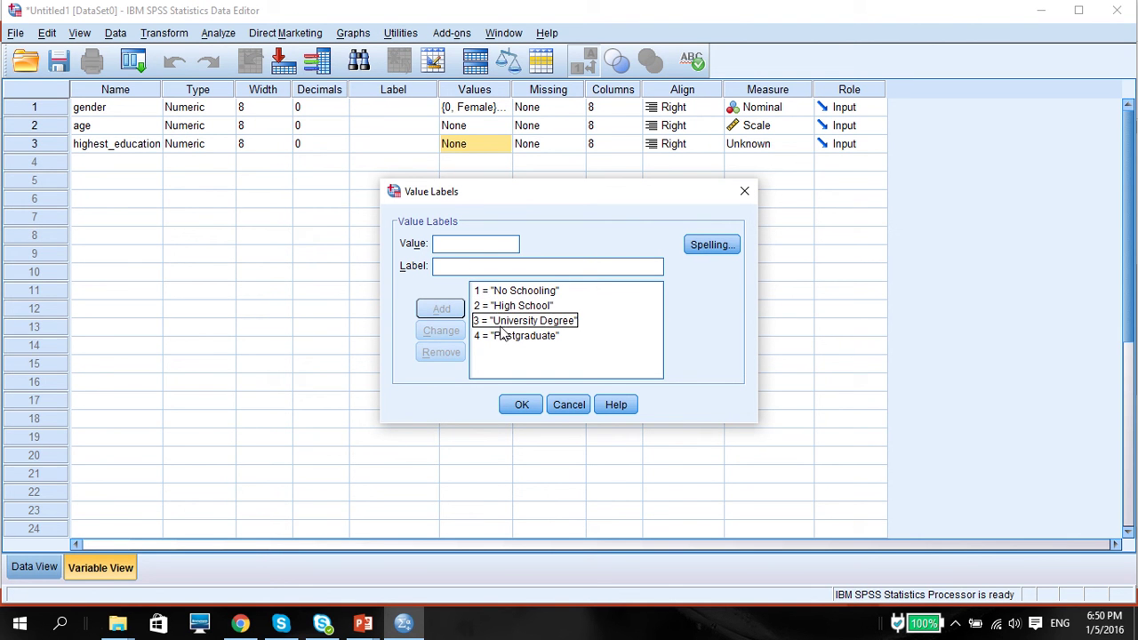
pyautogui.click(522, 405)
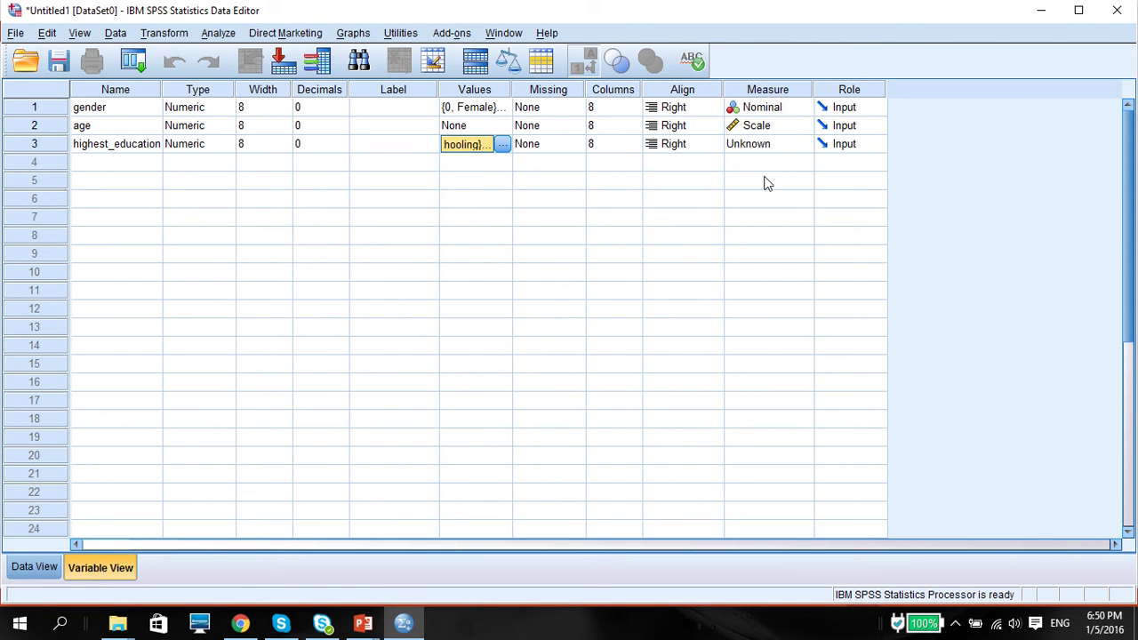
# Step: Choose Ordinal in highest_education's Measure dropdown
pyautogui.click(800, 144)
pyautogui.click(798, 180)
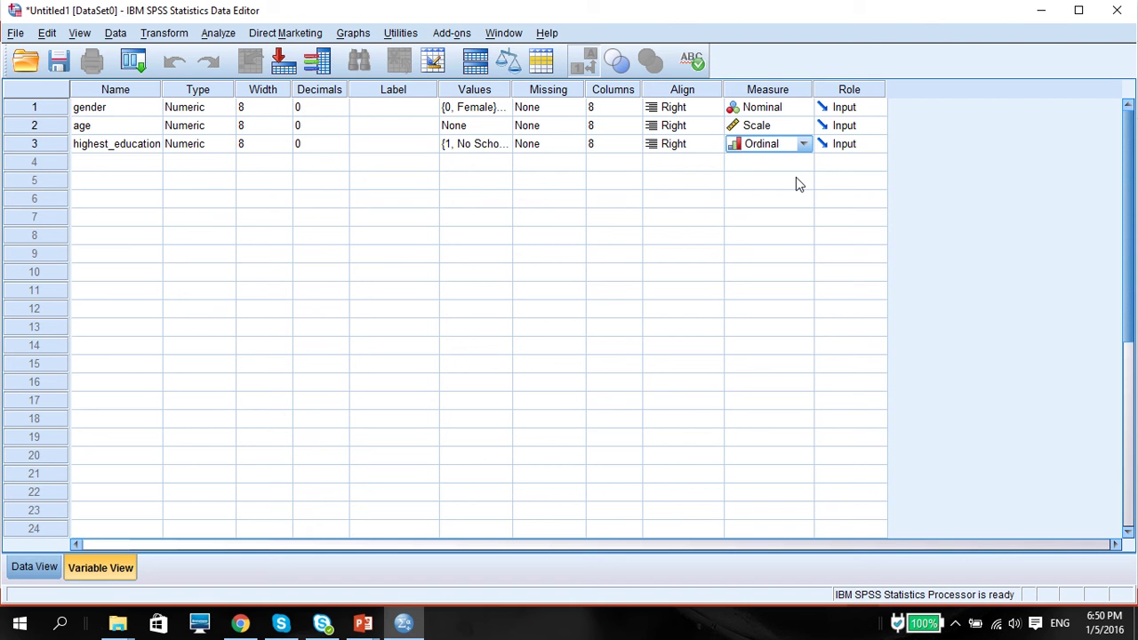
# Step: In Data View, enter cases 1–2: gender 1, 0; age 23, 45; education 4, 3
pyautogui.click(34, 567)
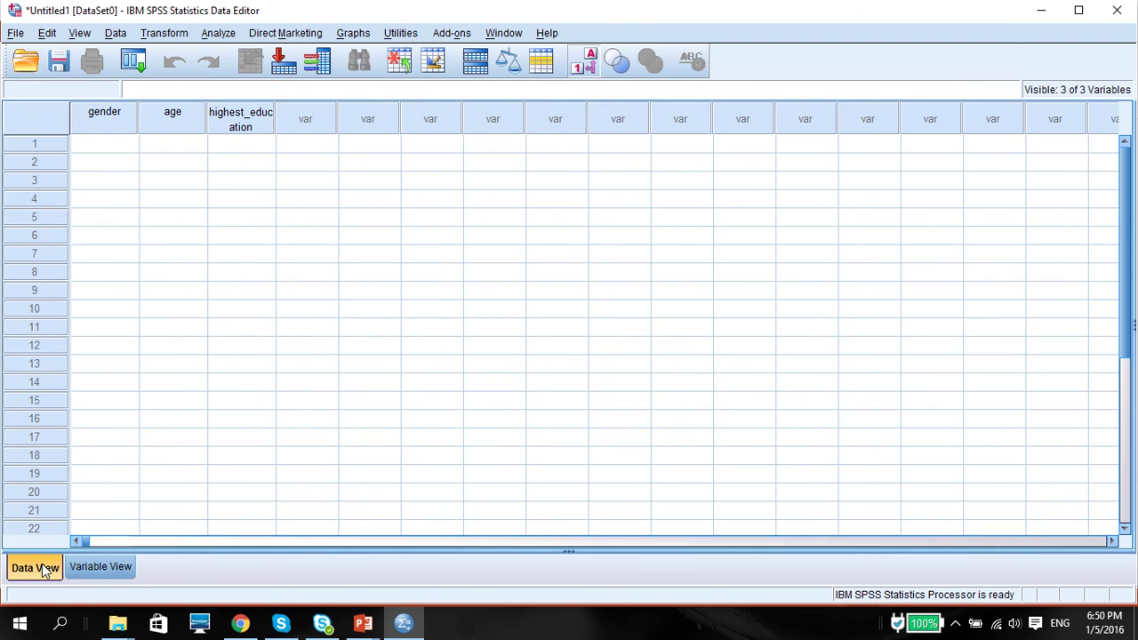
pyautogui.click(120, 147)
pyautogui.write('1')
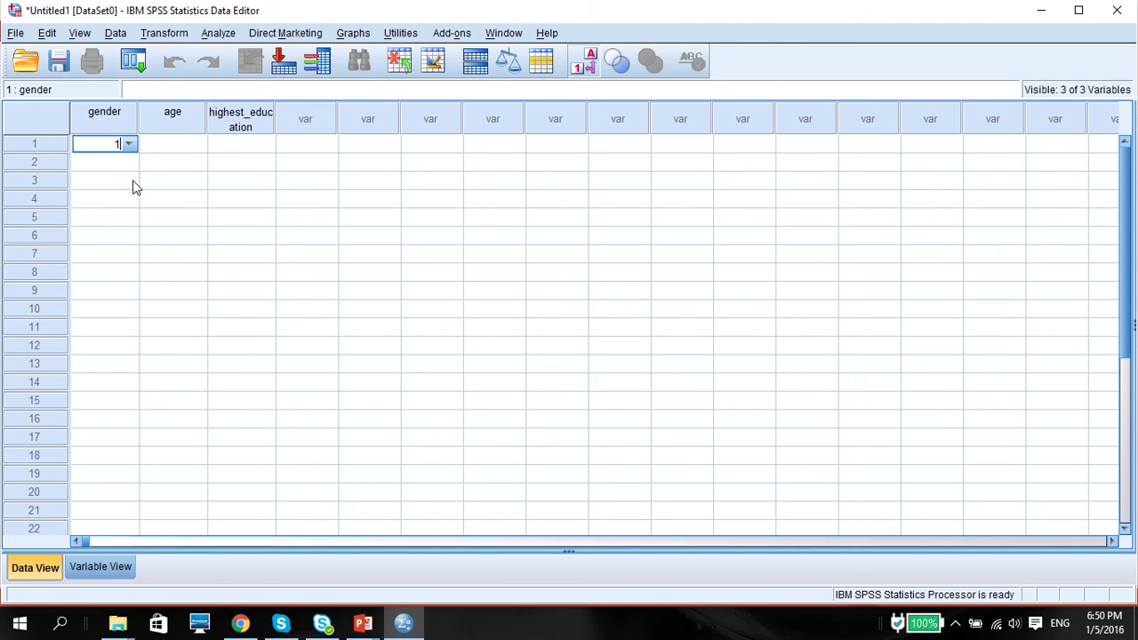
pyautogui.click(161, 147)
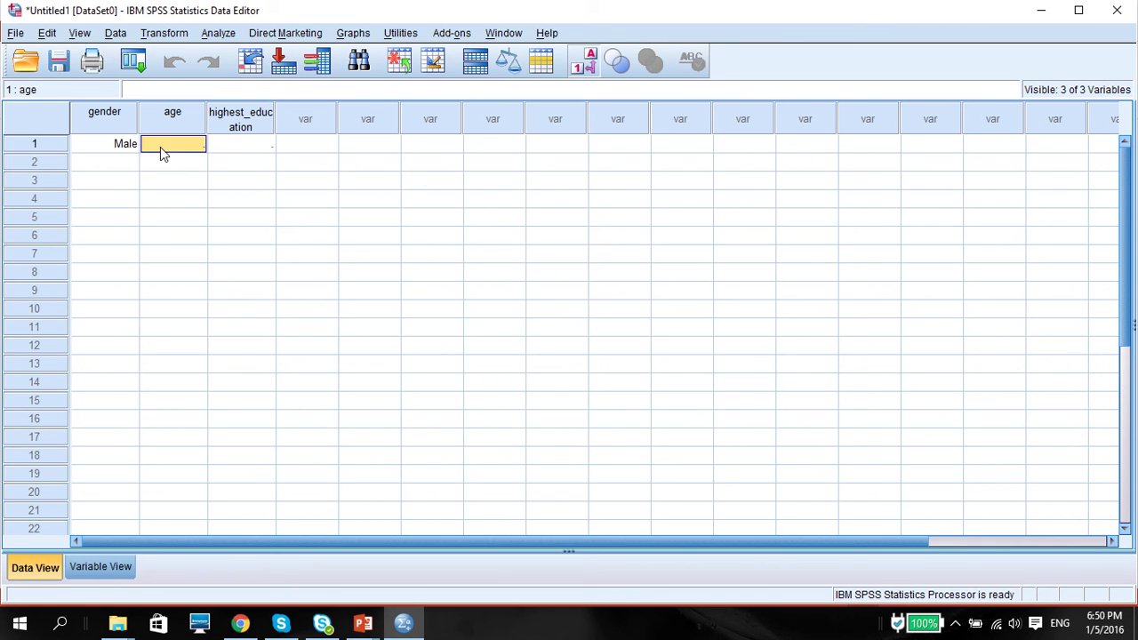
pyautogui.click(582, 62)
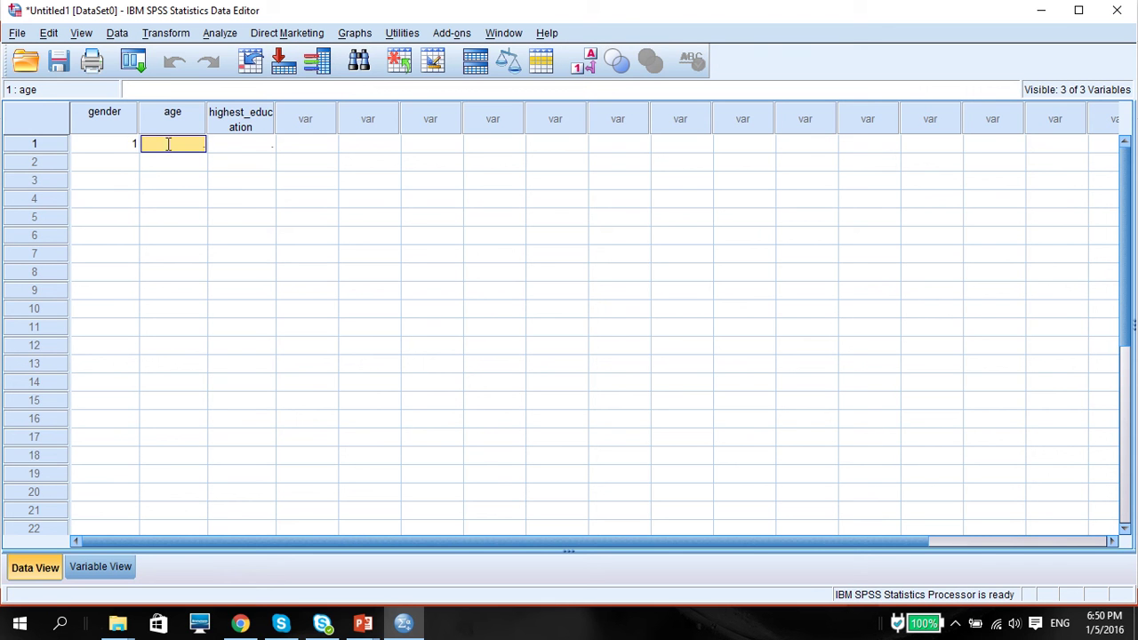
pyautogui.write('23')
pyautogui.click(258, 149)
pyautogui.write('1')
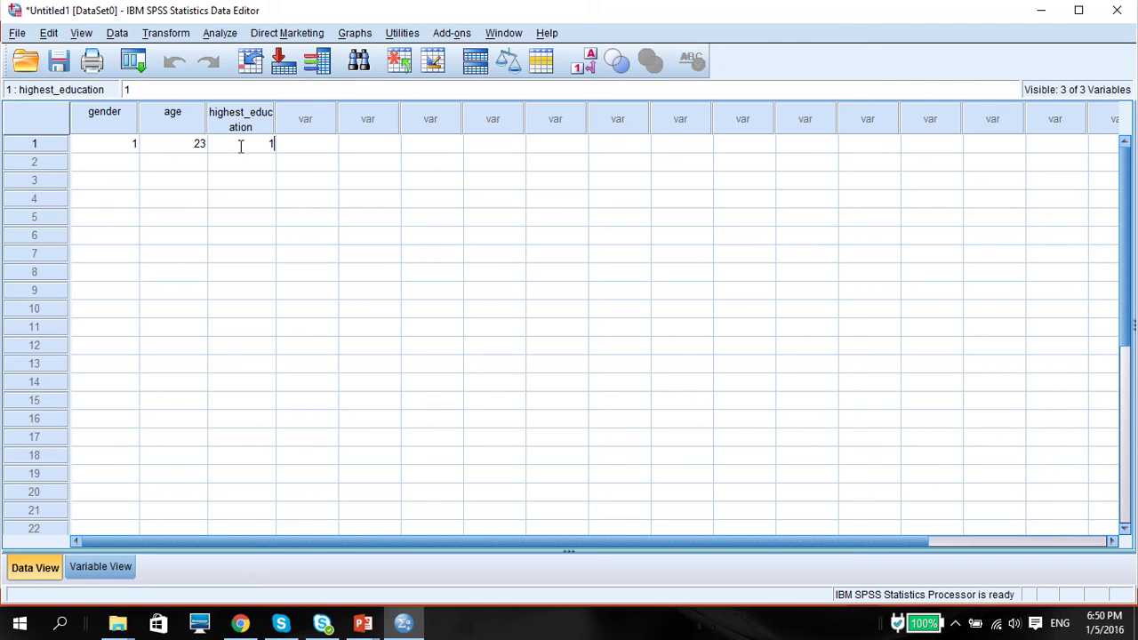
pyautogui.write('4')
pyautogui.click(111, 174)
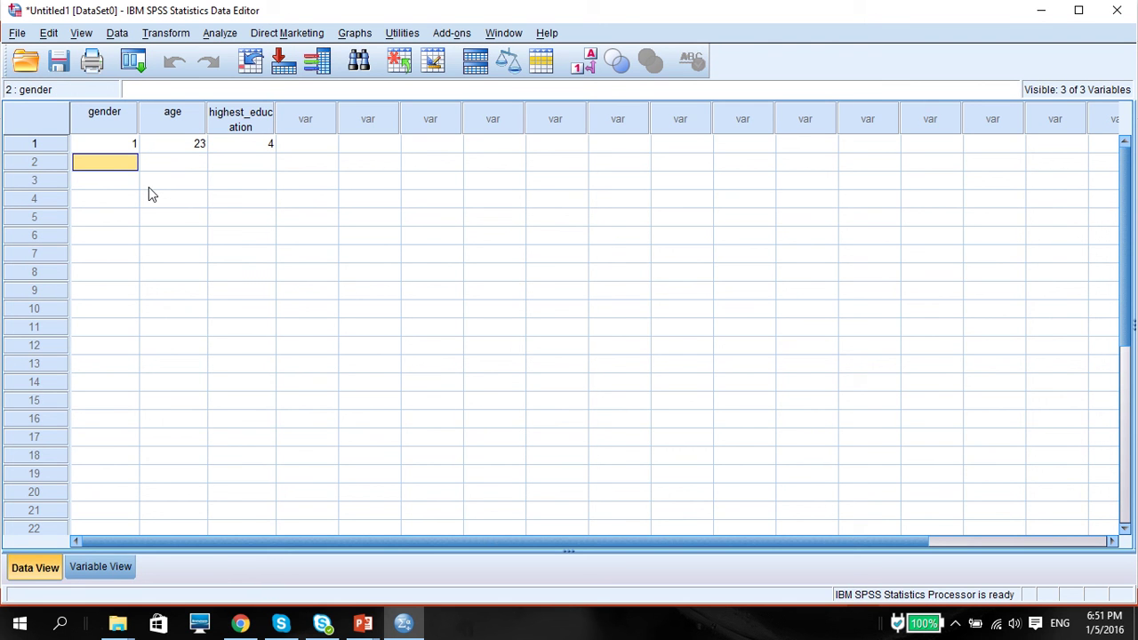
pyautogui.write('0')
pyautogui.click(163, 162)
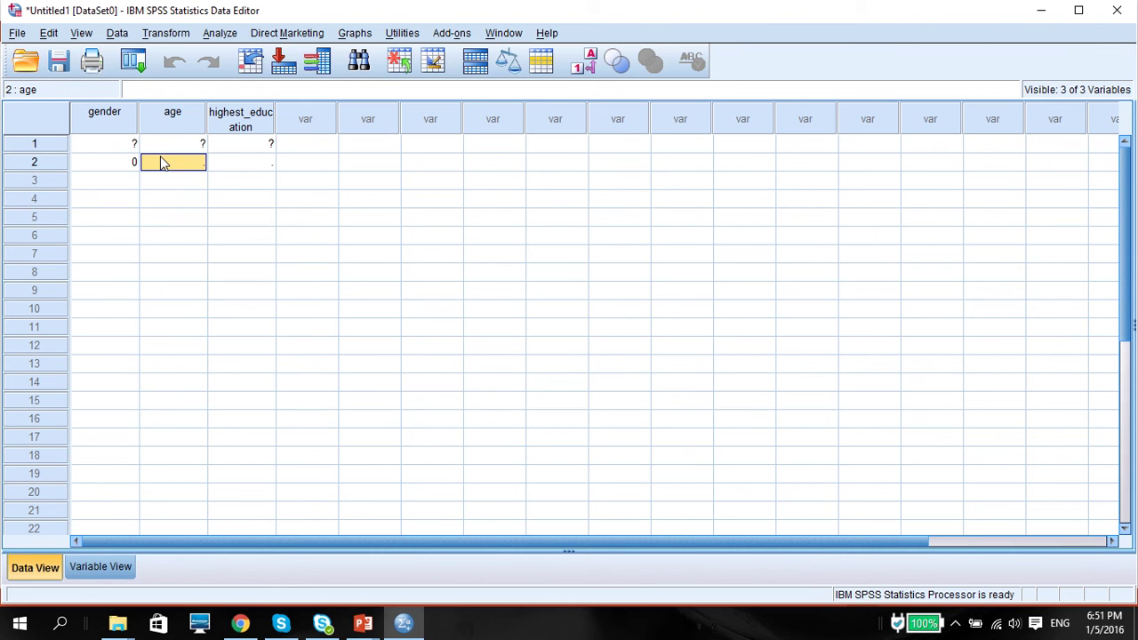
pyautogui.write('45')
pyautogui.click(246, 165)
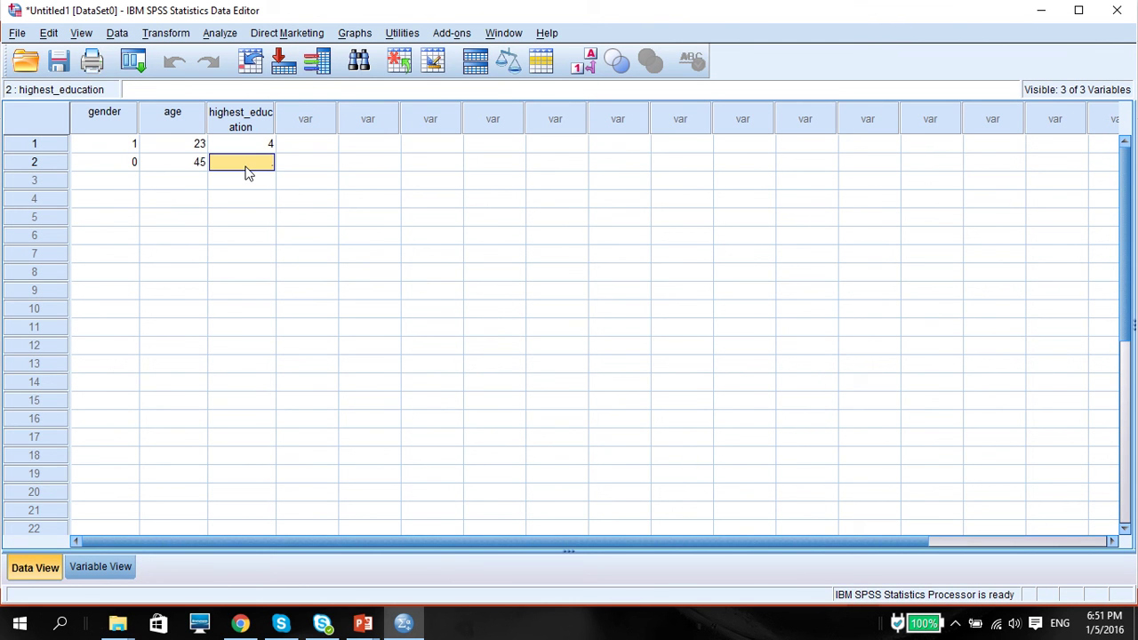
pyautogui.write('3')
# Step: Enter cases 3–4: gender 1, 1; age 34, 27; education 3, 2
pyautogui.click(125, 180)
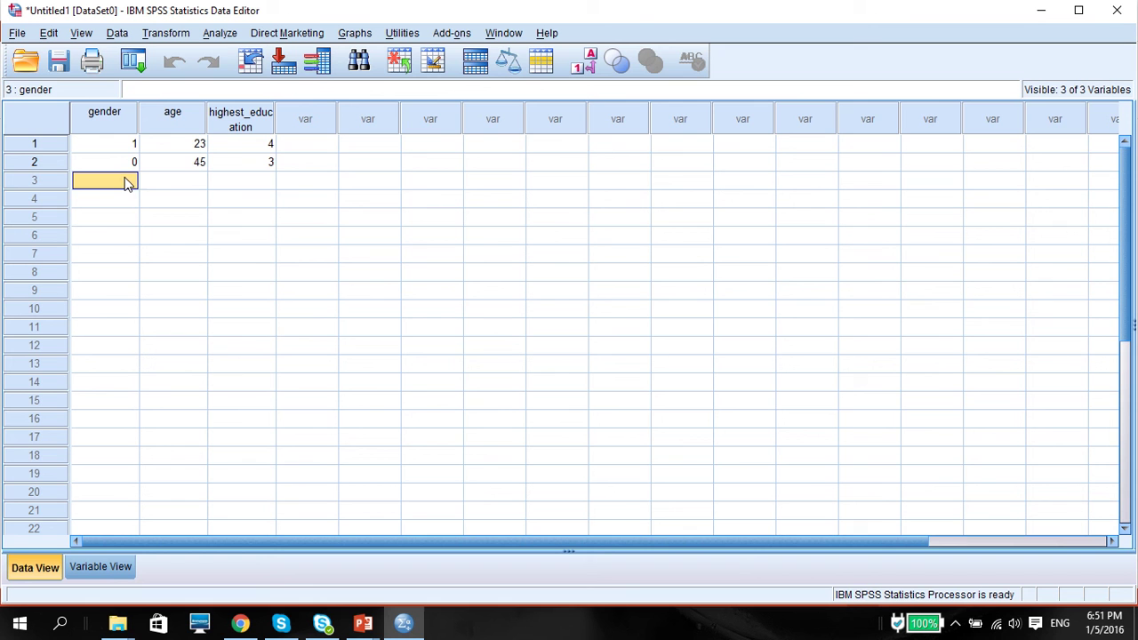
pyautogui.write('1')
pyautogui.click(199, 181)
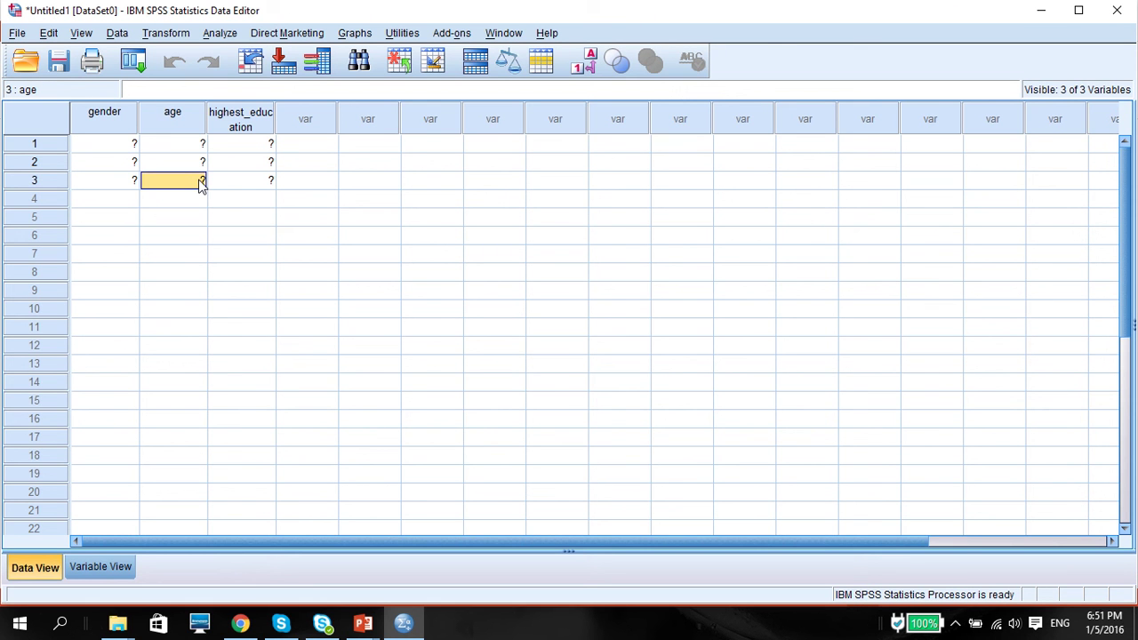
pyautogui.write('34')
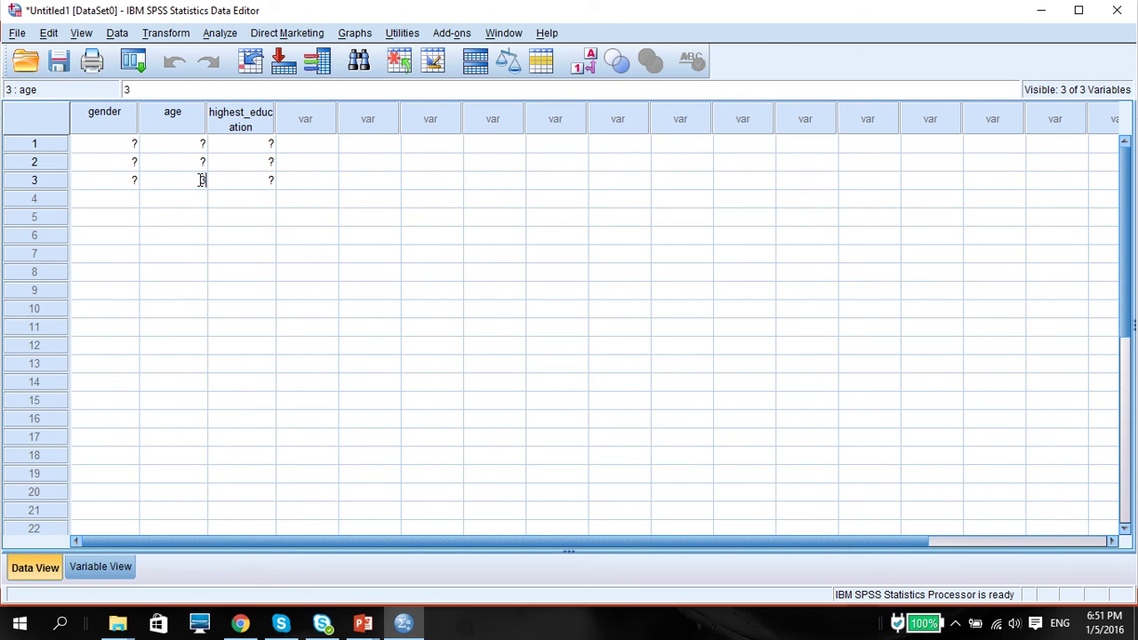
pyautogui.click(252, 185)
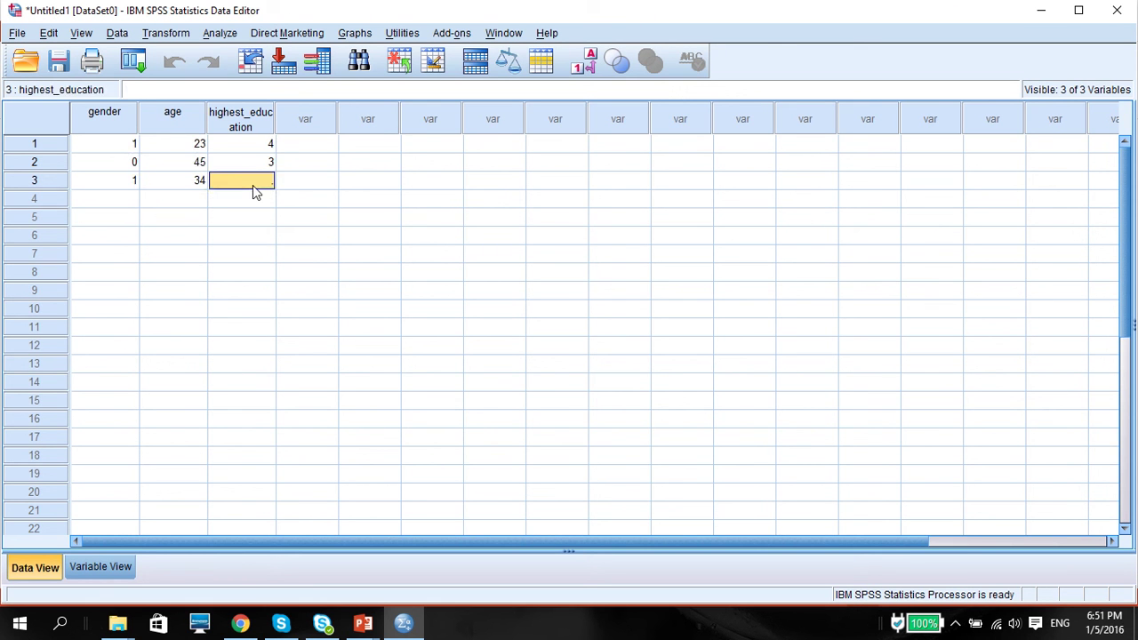
pyautogui.write('3')
pyautogui.click(123, 199)
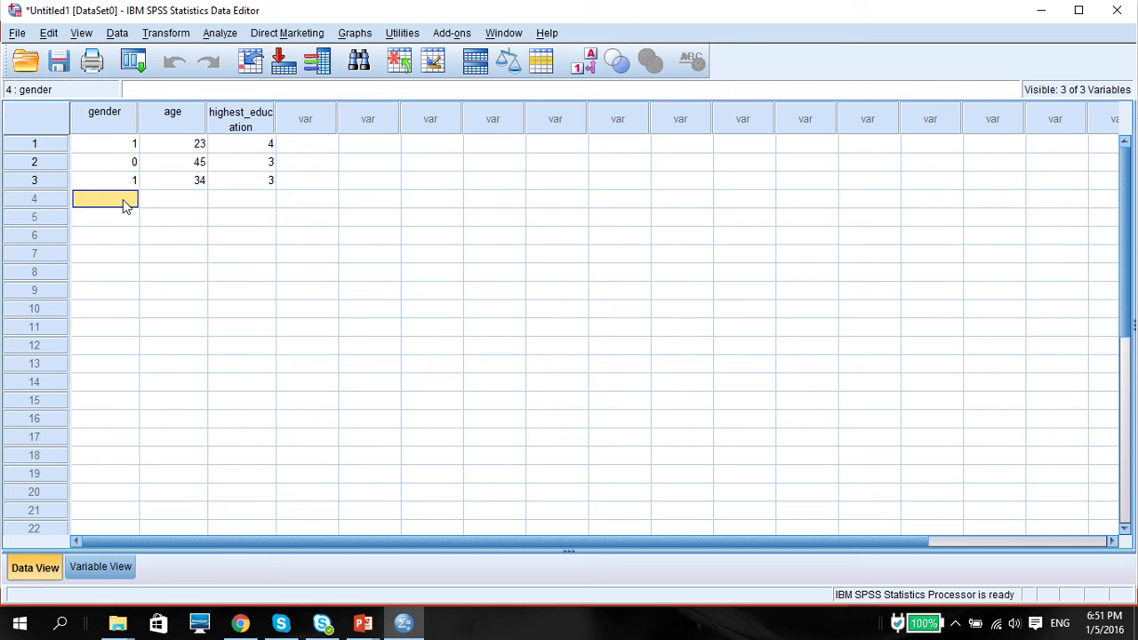
pyautogui.write('1')
pyautogui.click(189, 207)
pyautogui.write('27')
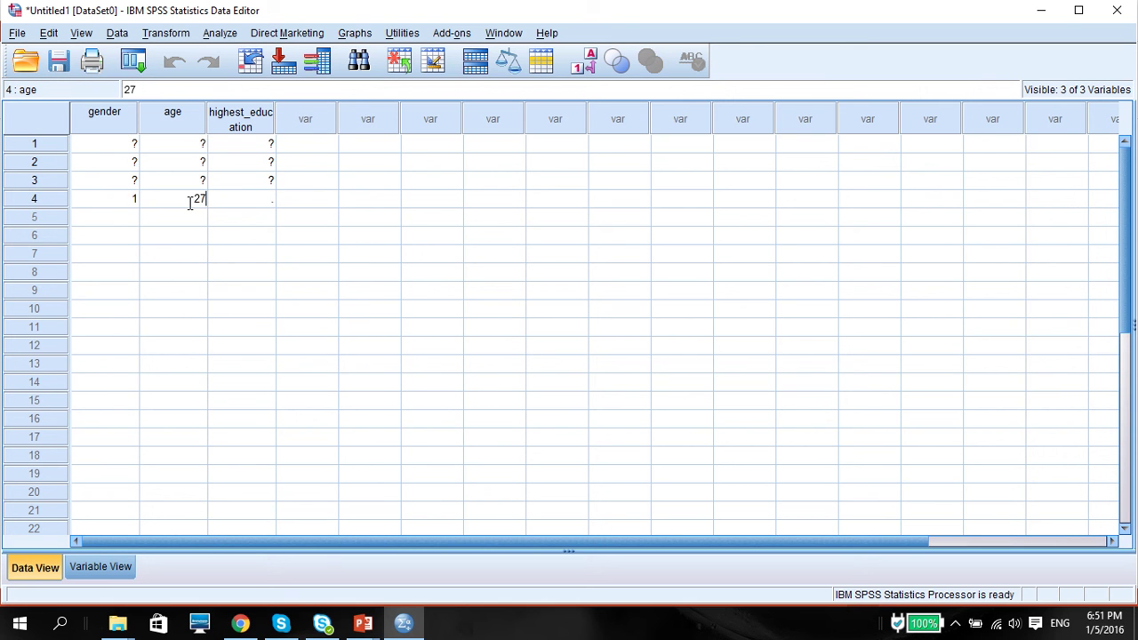
pyautogui.click(255, 203)
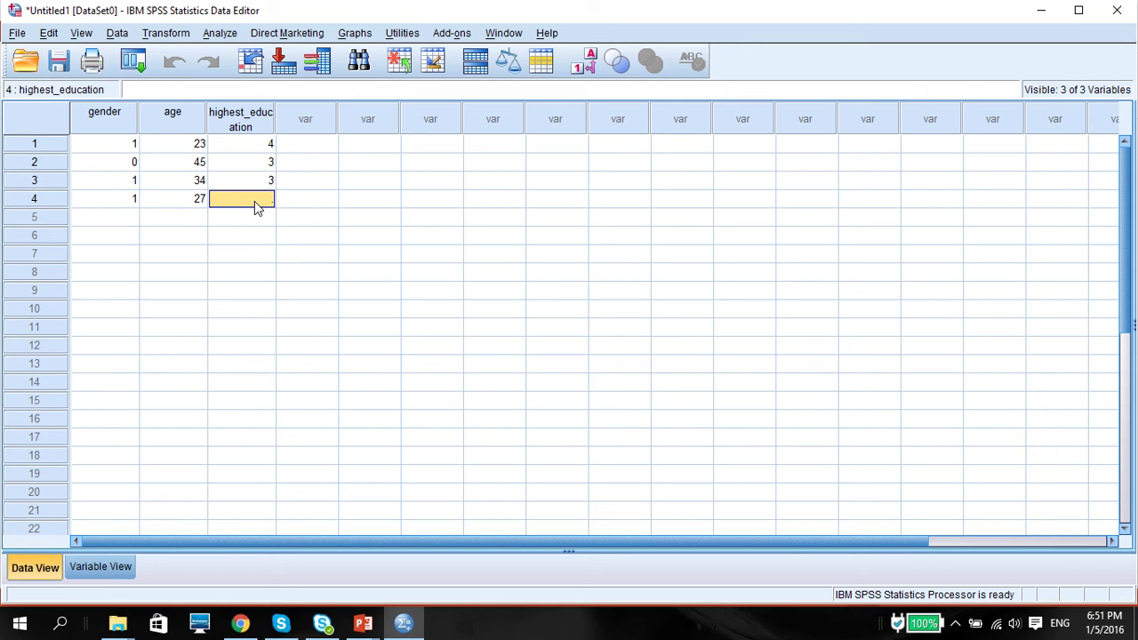
pyautogui.write('2')
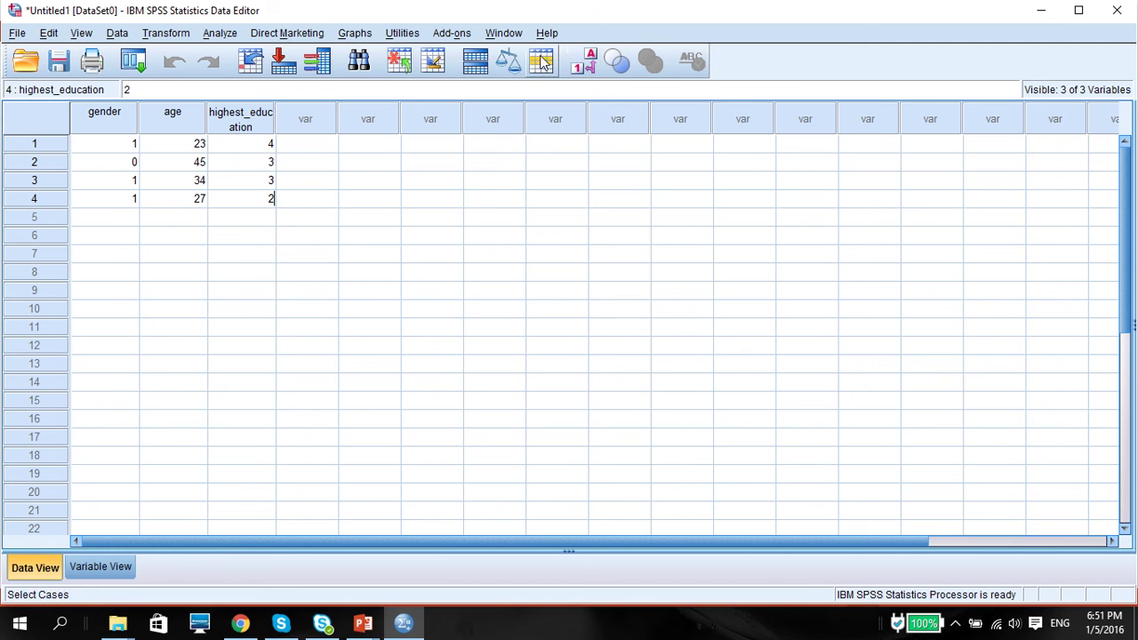
pyautogui.click(587, 67)
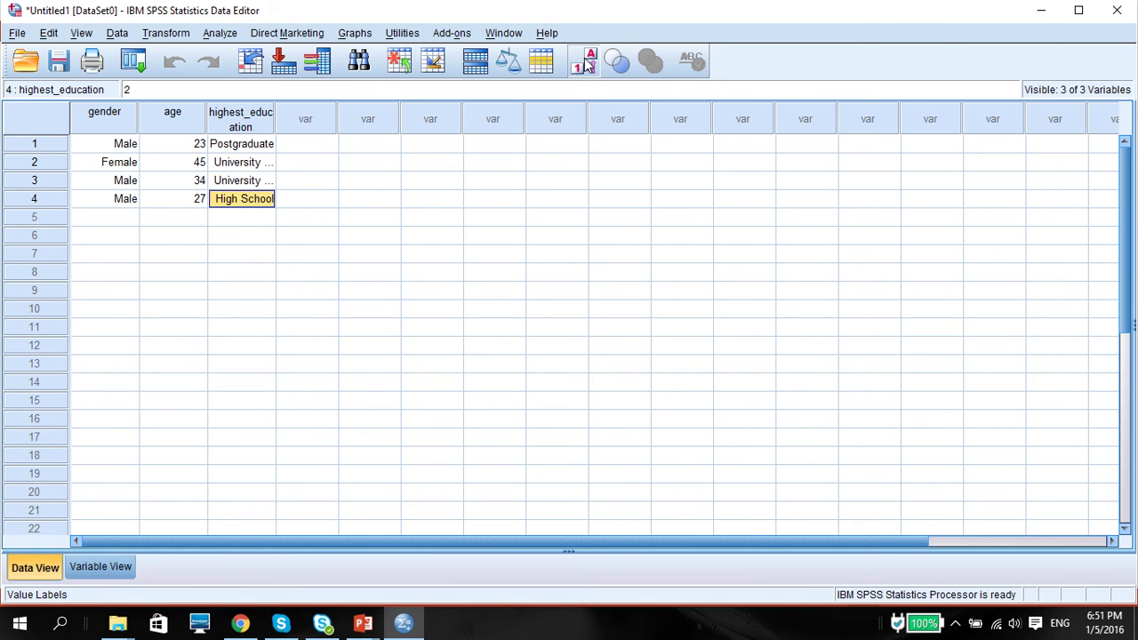
pyautogui.click(587, 64)
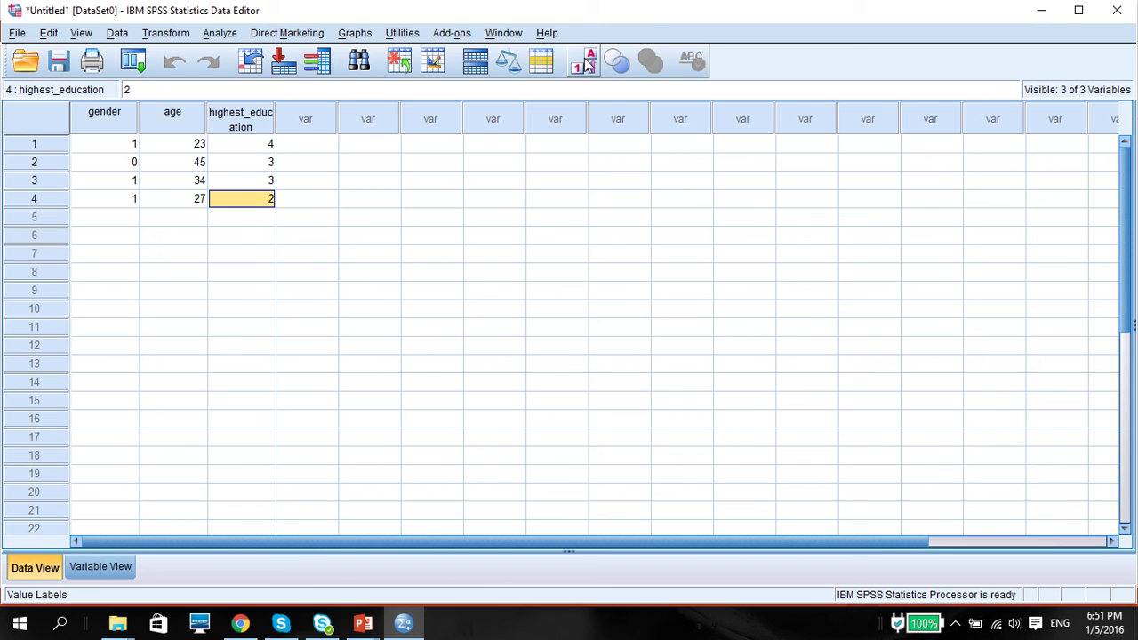
pyautogui.click(587, 64)
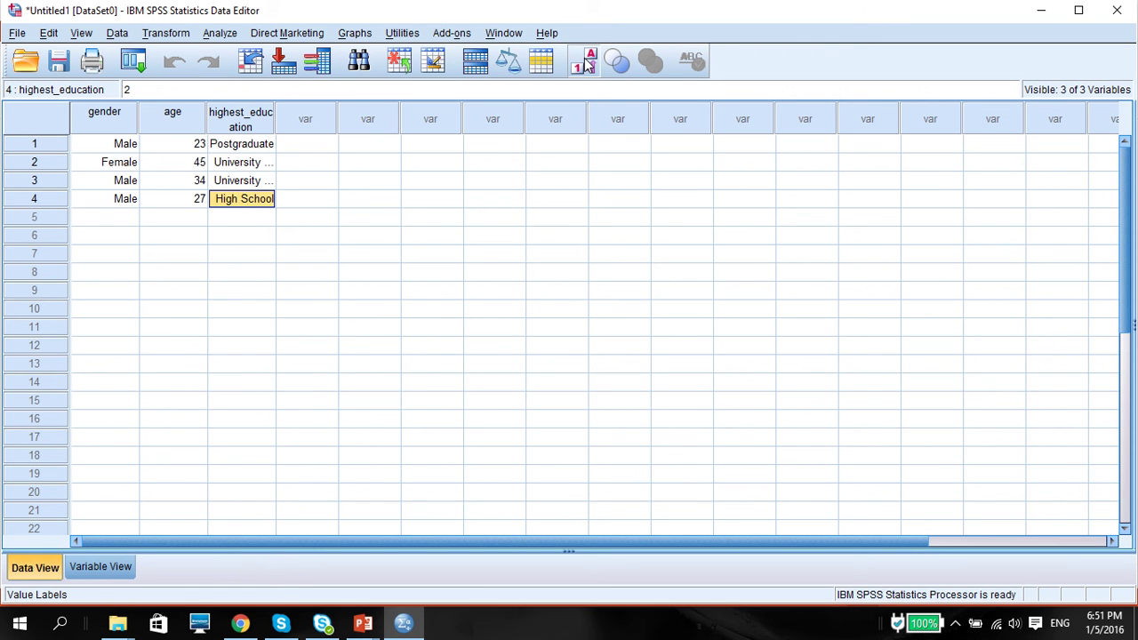
pyautogui.click(587, 64)
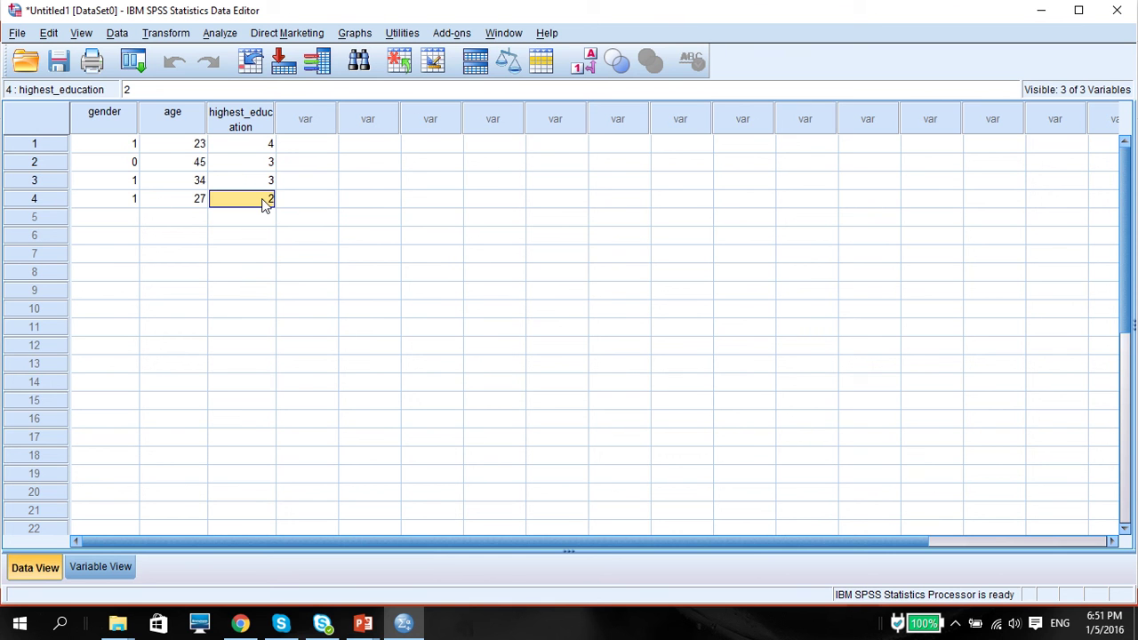
# Step: Select the empty variable columns to the right of highest_education in the data grid
pyautogui.click(299, 124)
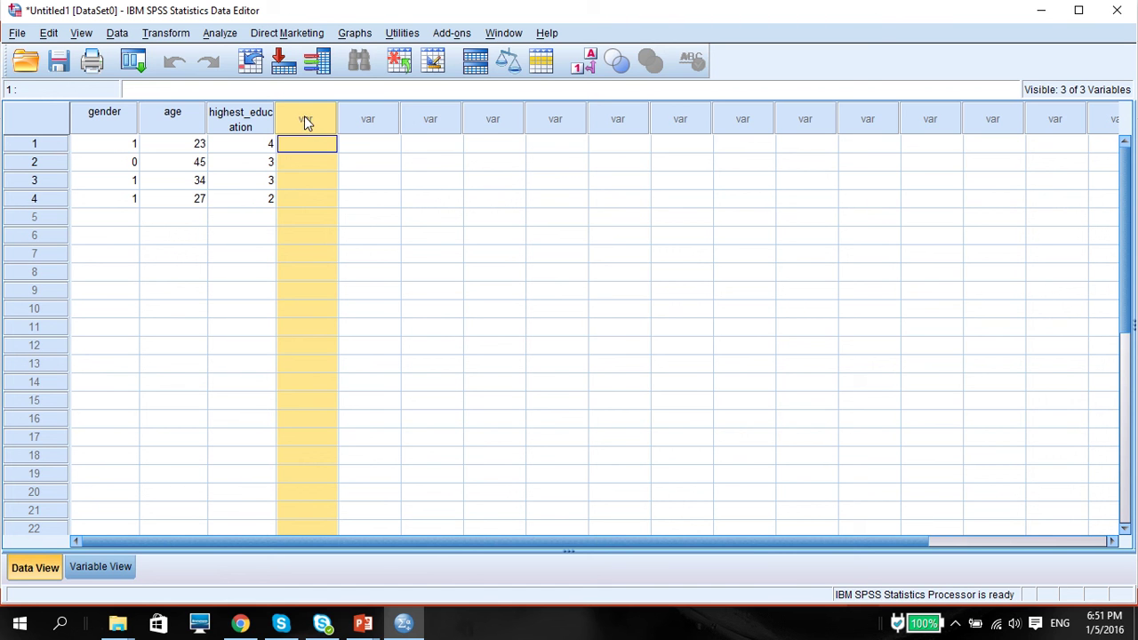
pyautogui.click(374, 122)
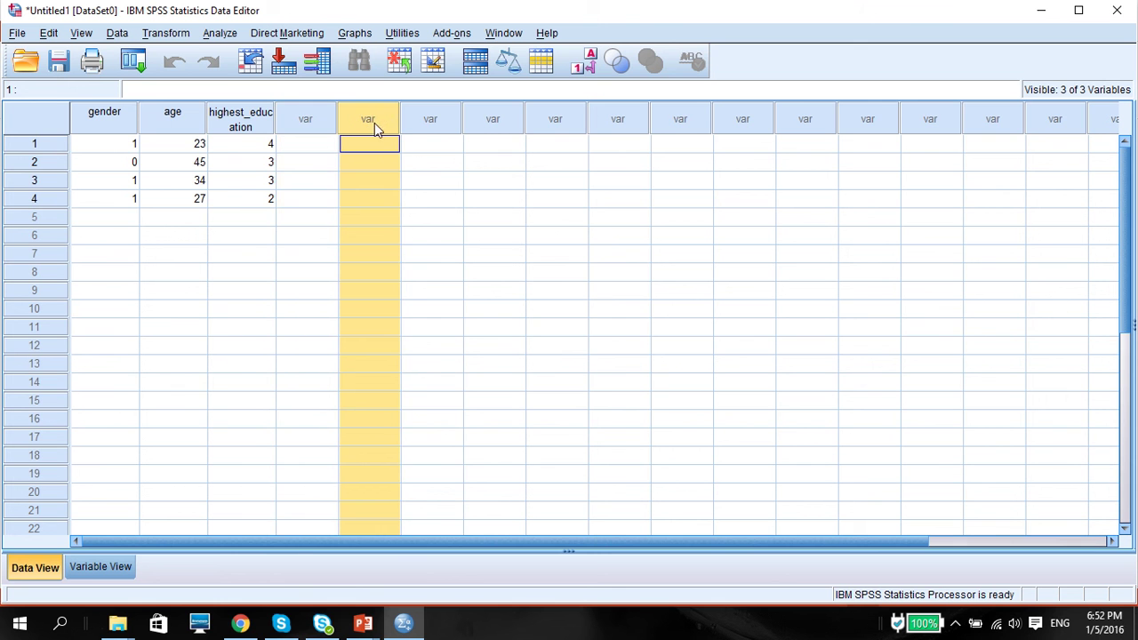
pyautogui.click(433, 120)
pyautogui.click(306, 121)
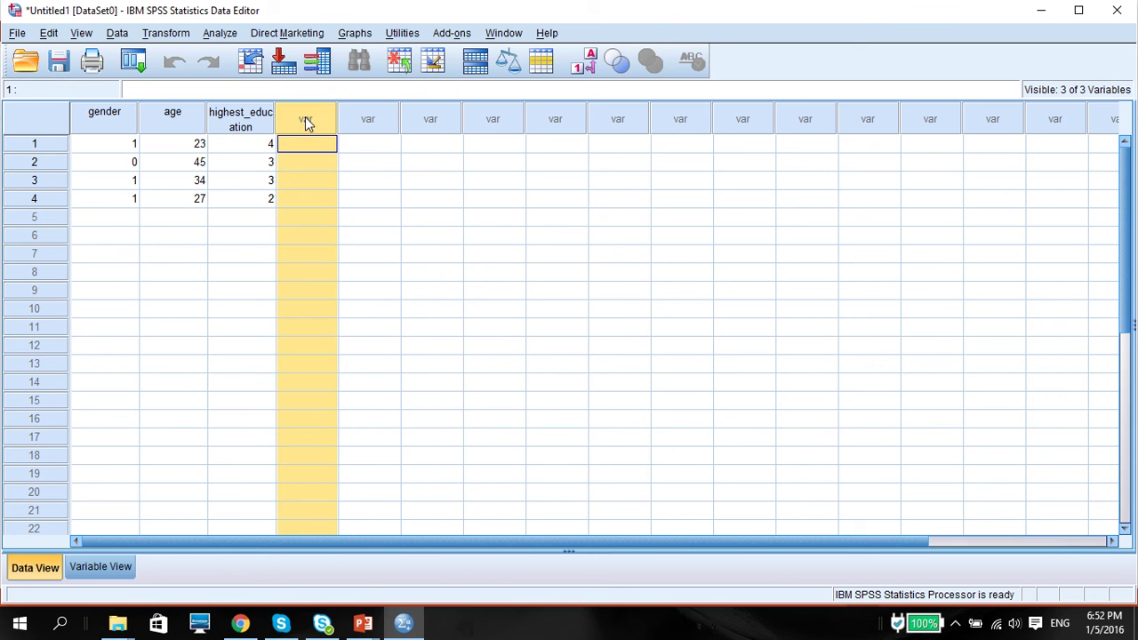
# Step: In Variable View, name rows 4 and 5 Heard_magazine and Heard_radio
pyautogui.click(96, 569)
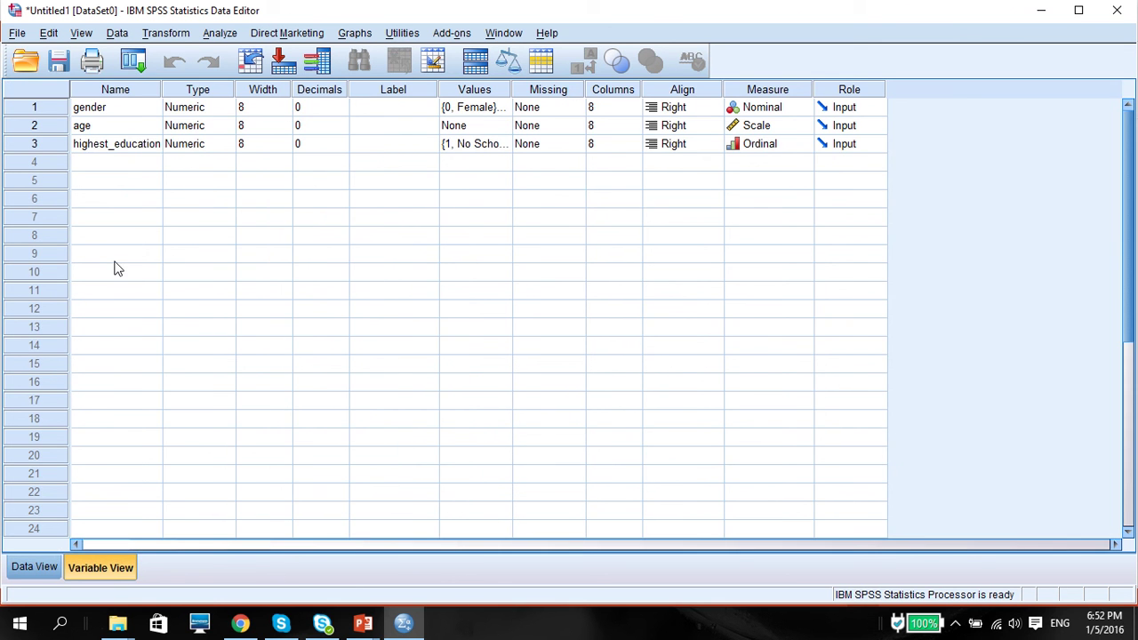
pyautogui.click(98, 163)
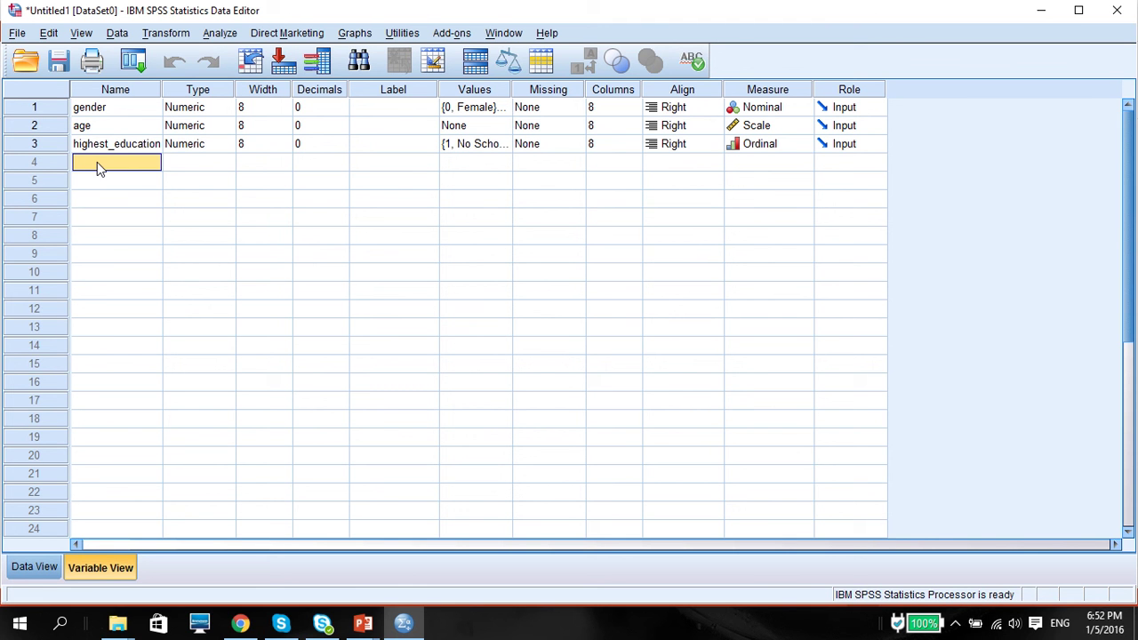
pyautogui.write('Heard_magazine')
pyautogui.click(101, 186)
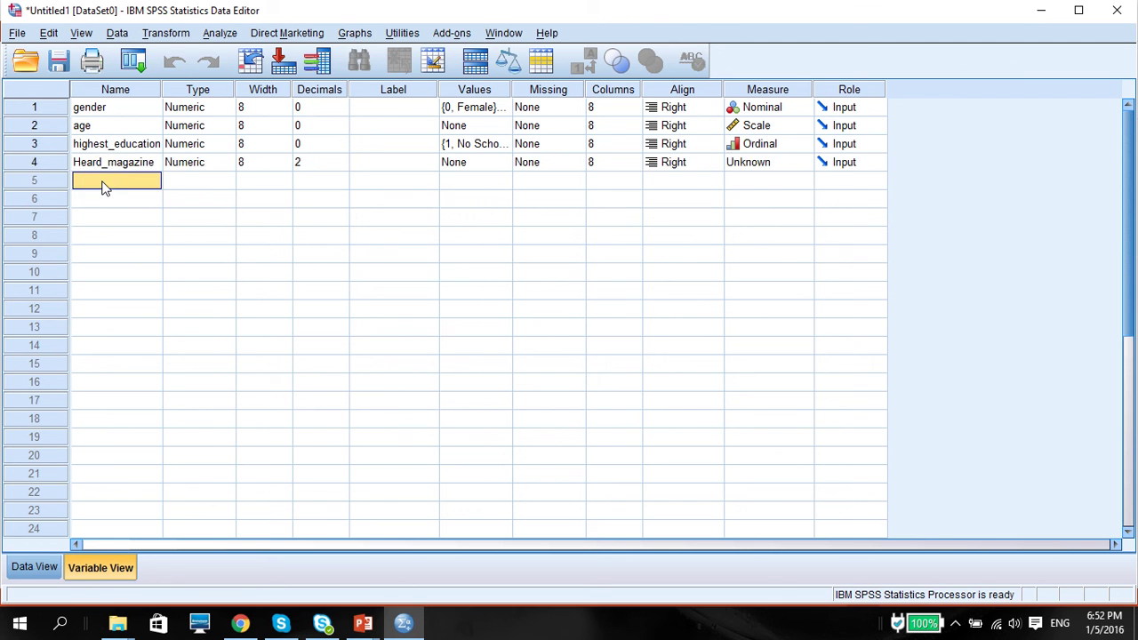
pyautogui.write('Hear')
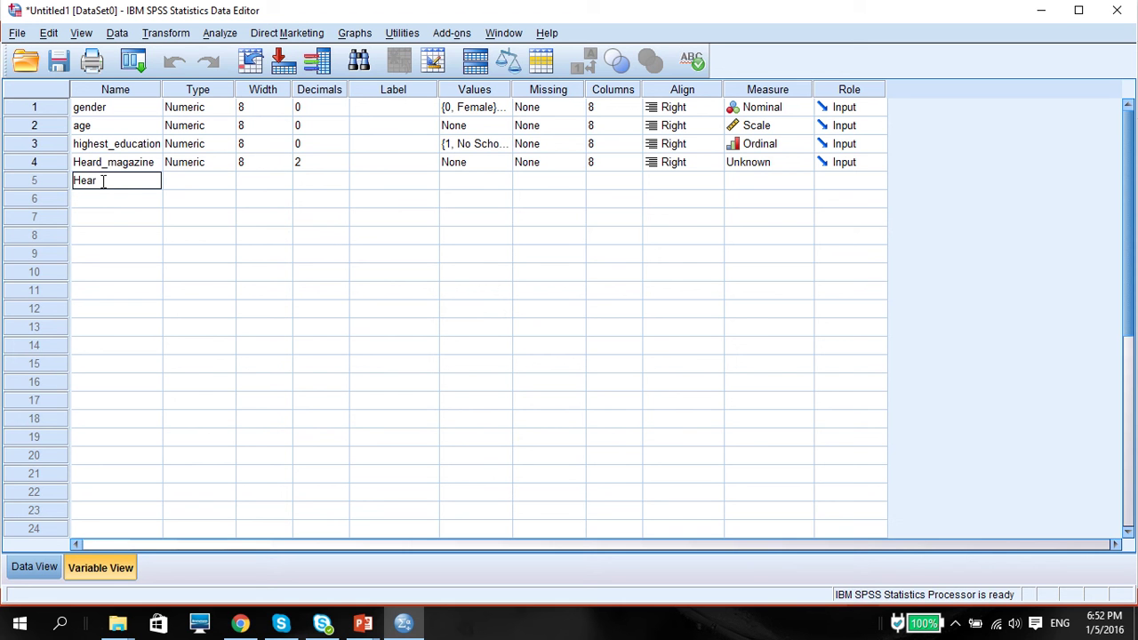
pyautogui.write('d_radio')
pyautogui.click(274, 211)
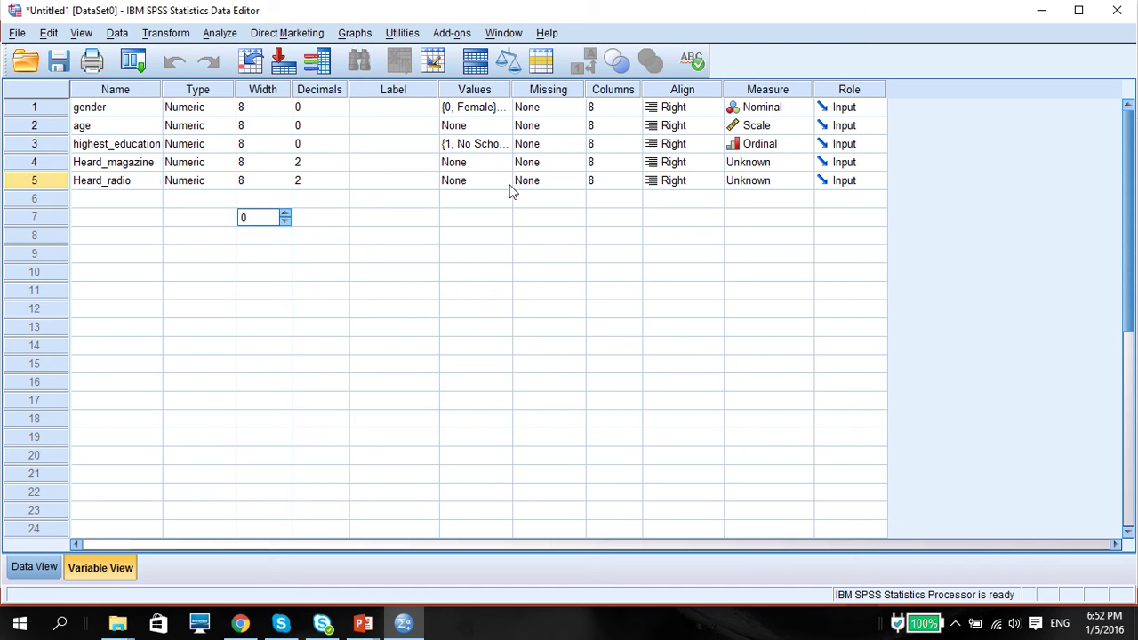
pyautogui.click(486, 165)
# Step: Give Heard_magazine the value labels 1 = yes and 0 = no
pyautogui.click(503, 163)
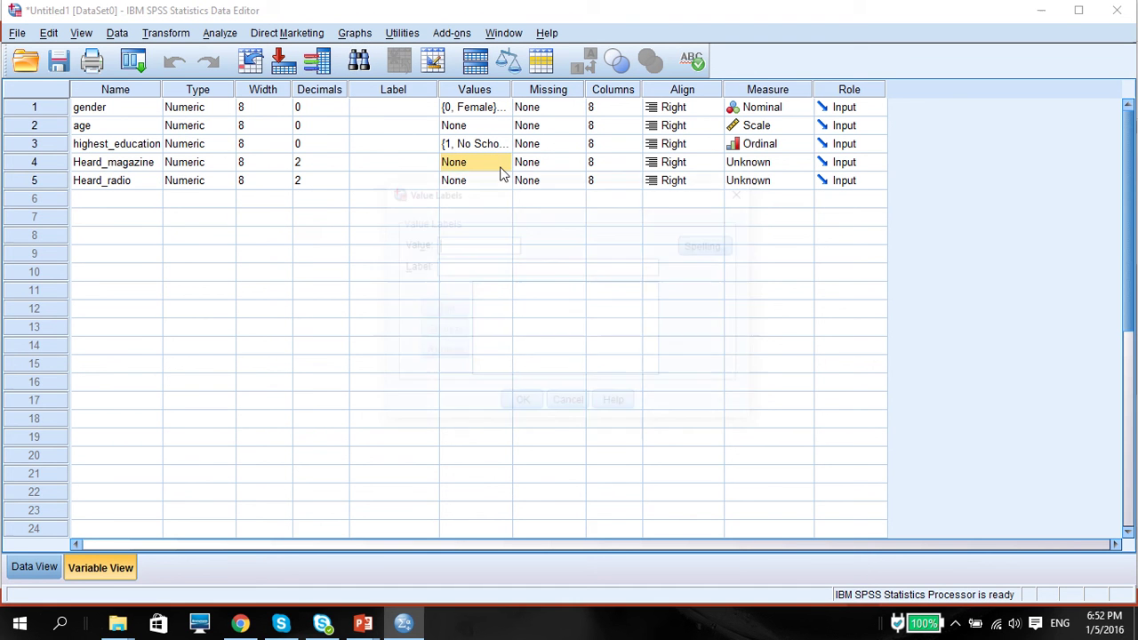
pyautogui.write('1')
pyautogui.click(452, 267)
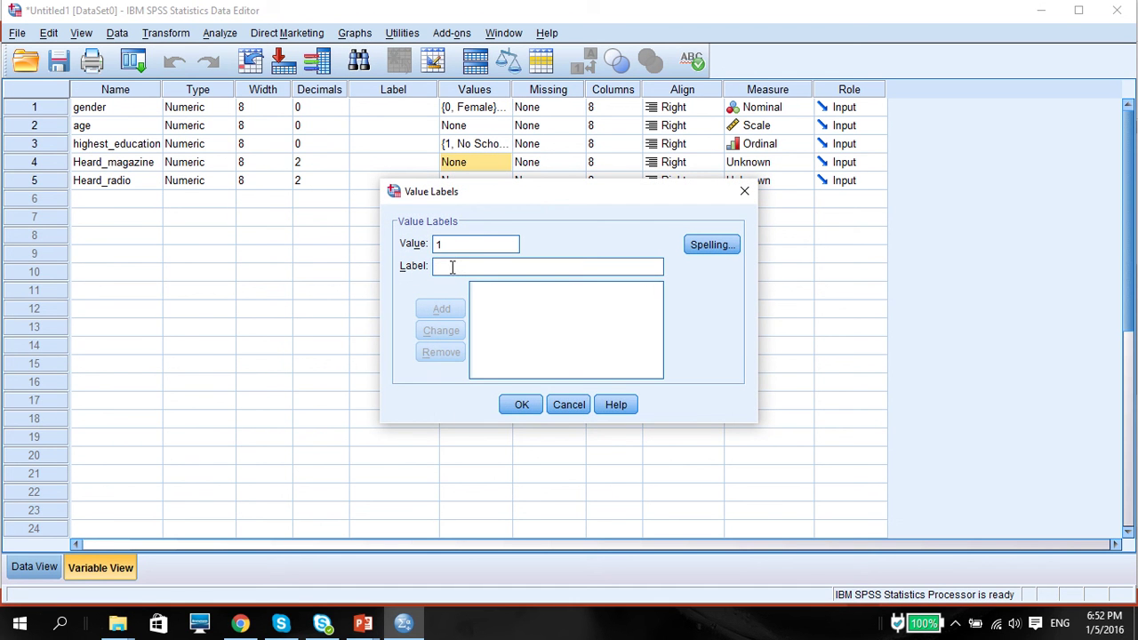
pyautogui.write('yes')
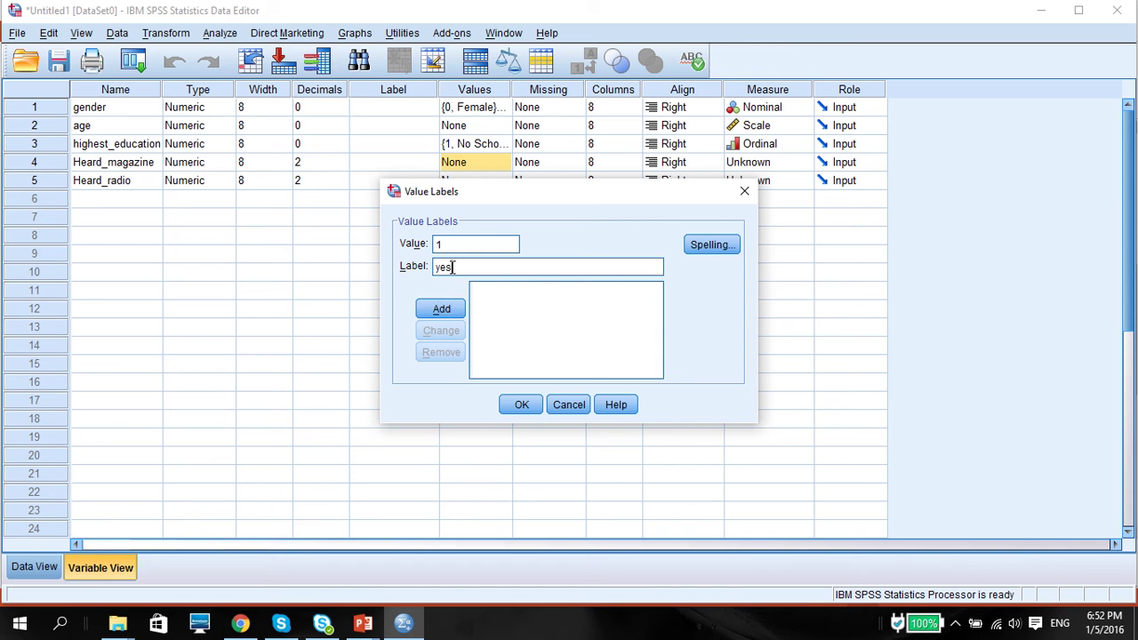
pyautogui.click(442, 312)
pyautogui.click(454, 245)
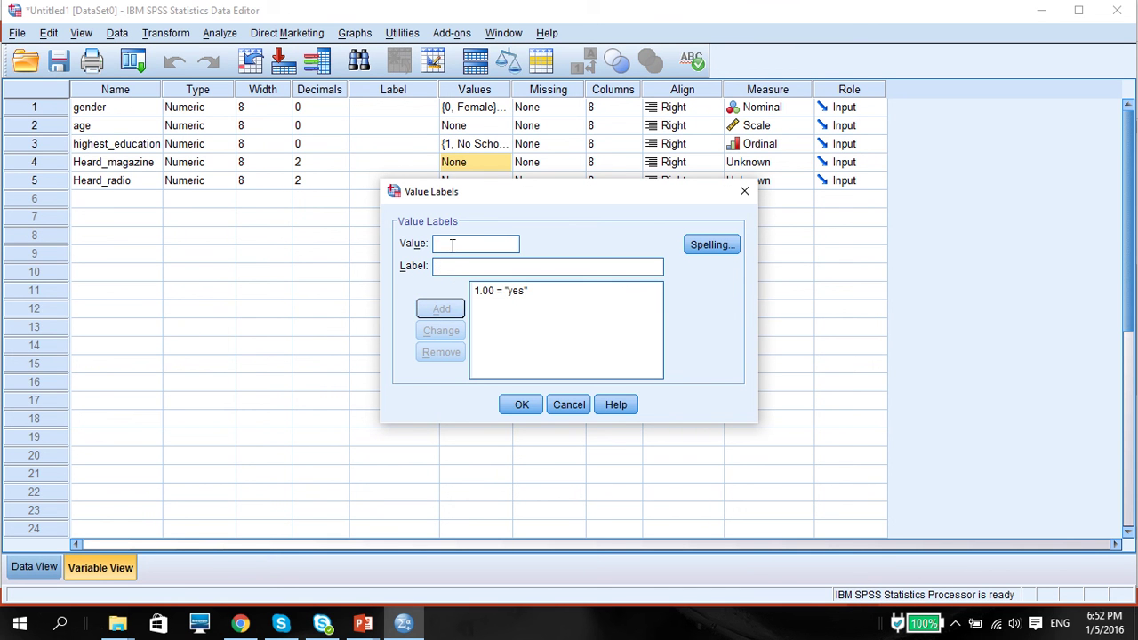
pyautogui.write('0 = "')
pyautogui.write('no')
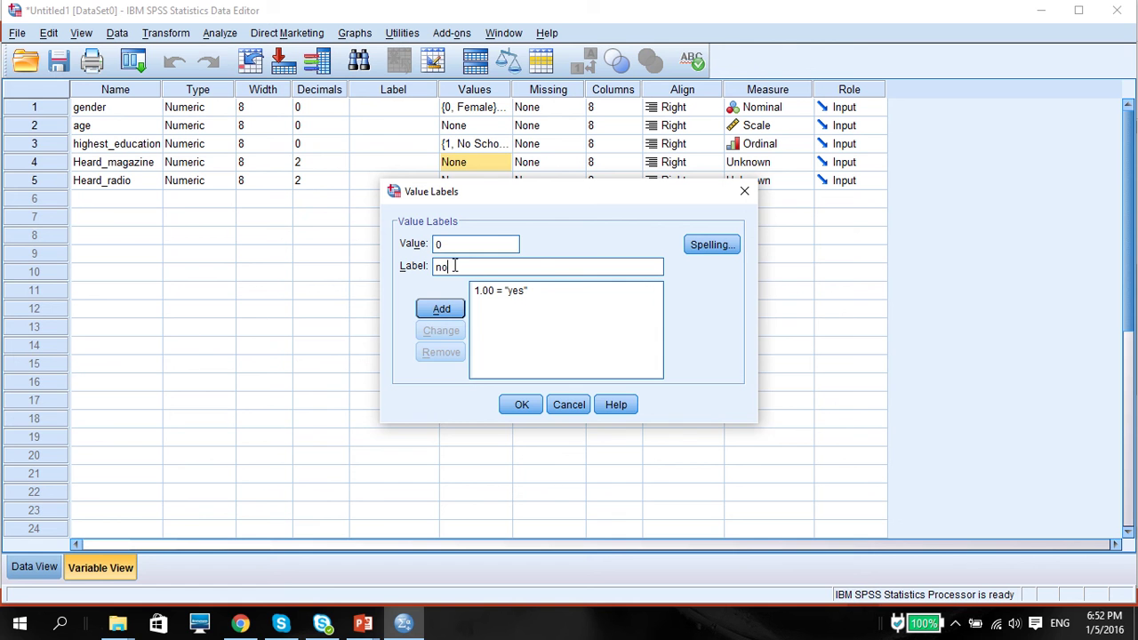
pyautogui.click(433, 313)
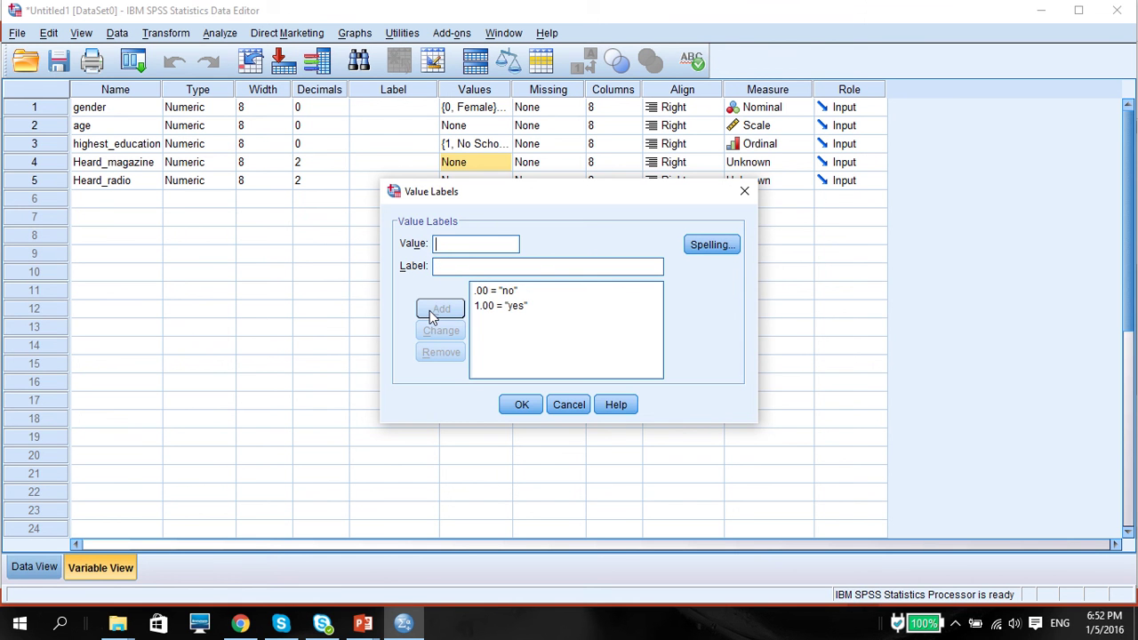
pyautogui.click(509, 408)
# Step: Set Heard_magazine's measurement level to Nominal
pyautogui.click(792, 167)
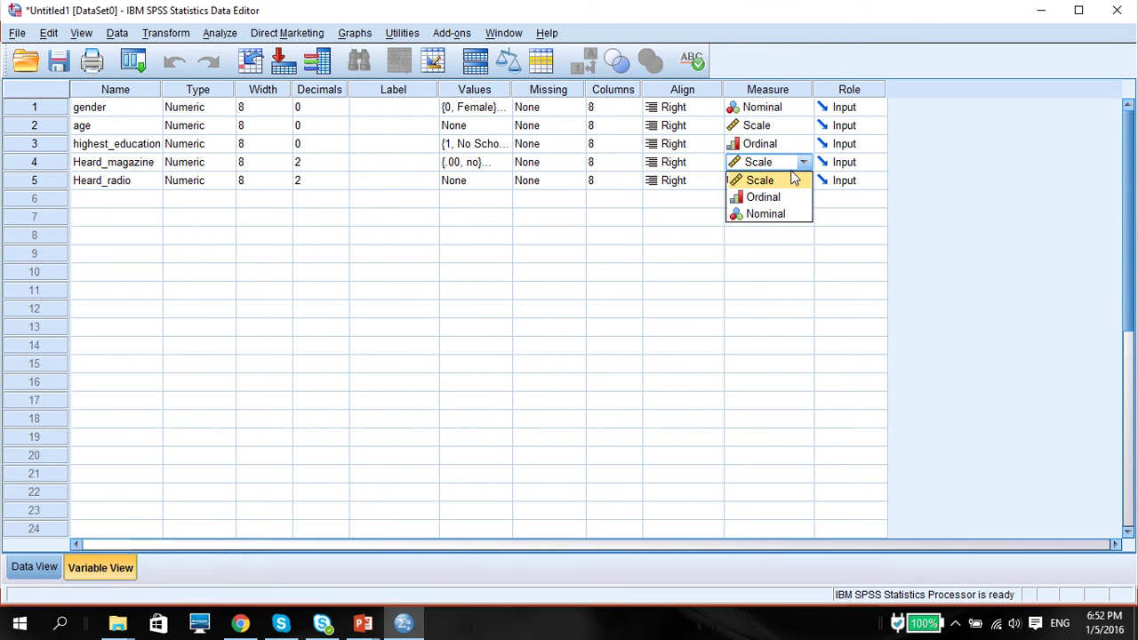
pyautogui.click(793, 210)
pyautogui.click(464, 165)
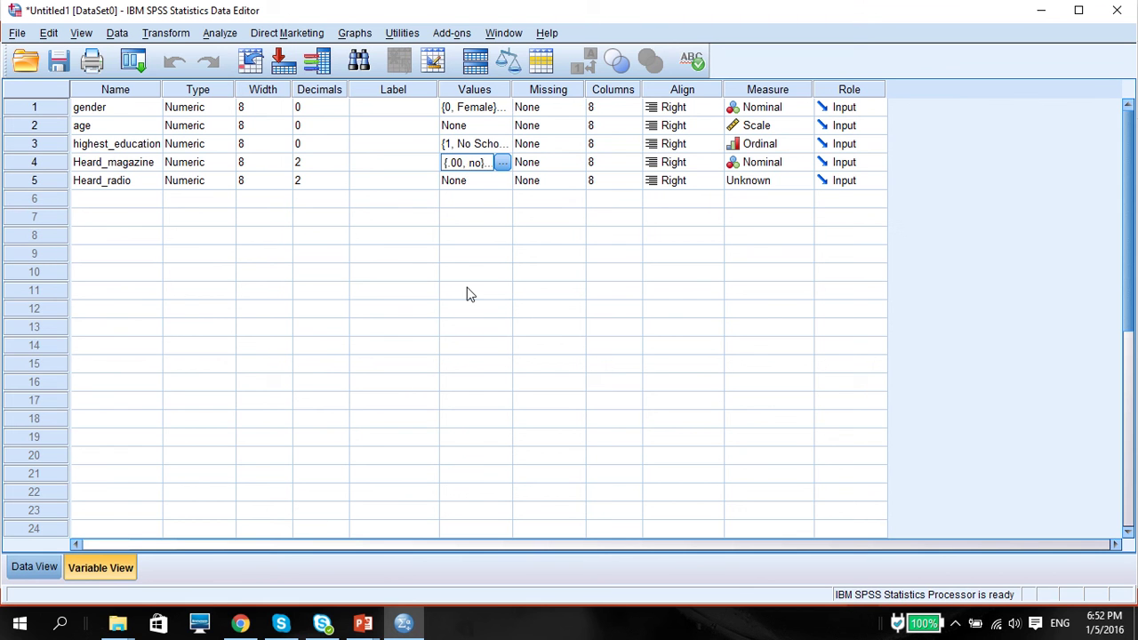
# Step: Copy Heard_magazine's yes/no value labels onto Heard_radio, then return to Data View
pyautogui.rightClick(460, 166)
pyautogui.click(481, 174)
pyautogui.click(465, 182)
pyautogui.rightClick(465, 186)
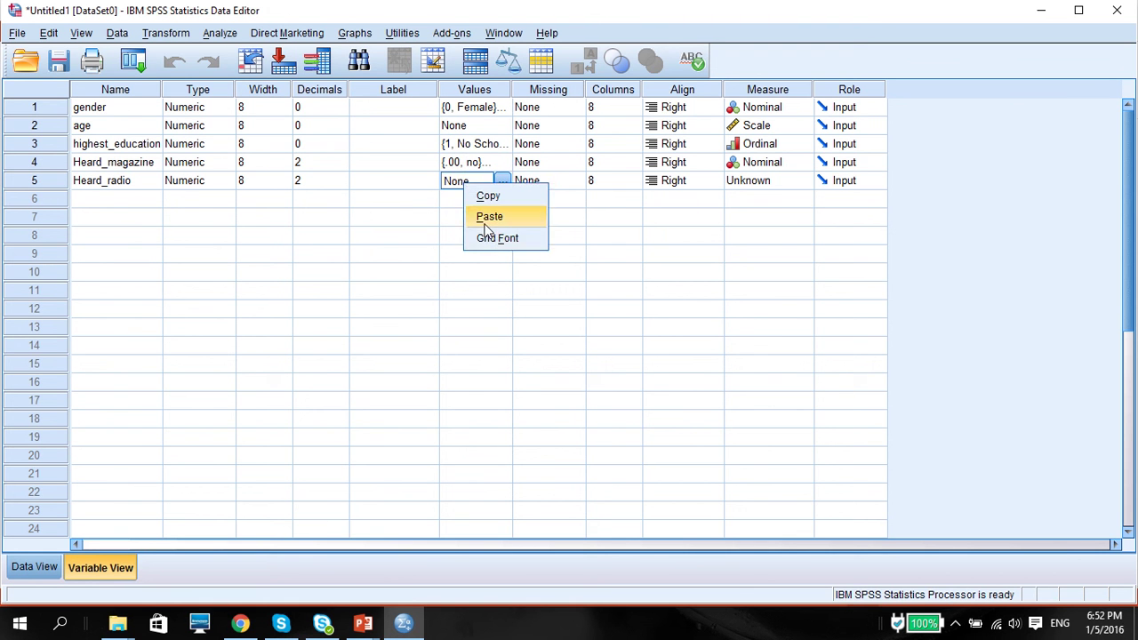
pyautogui.click(485, 220)
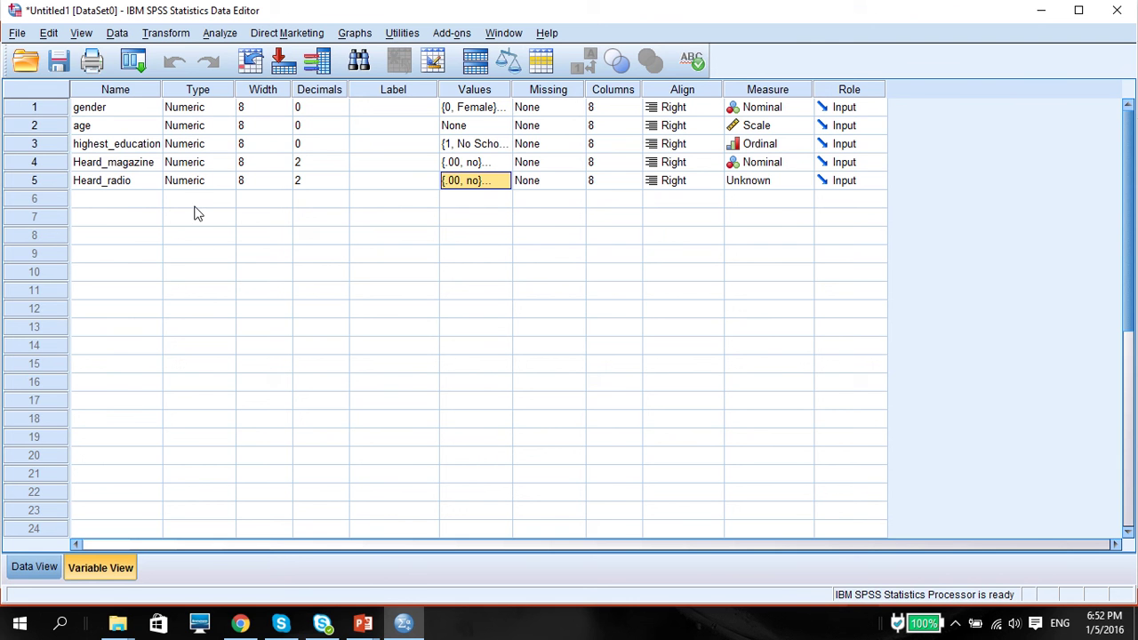
pyautogui.click(40, 568)
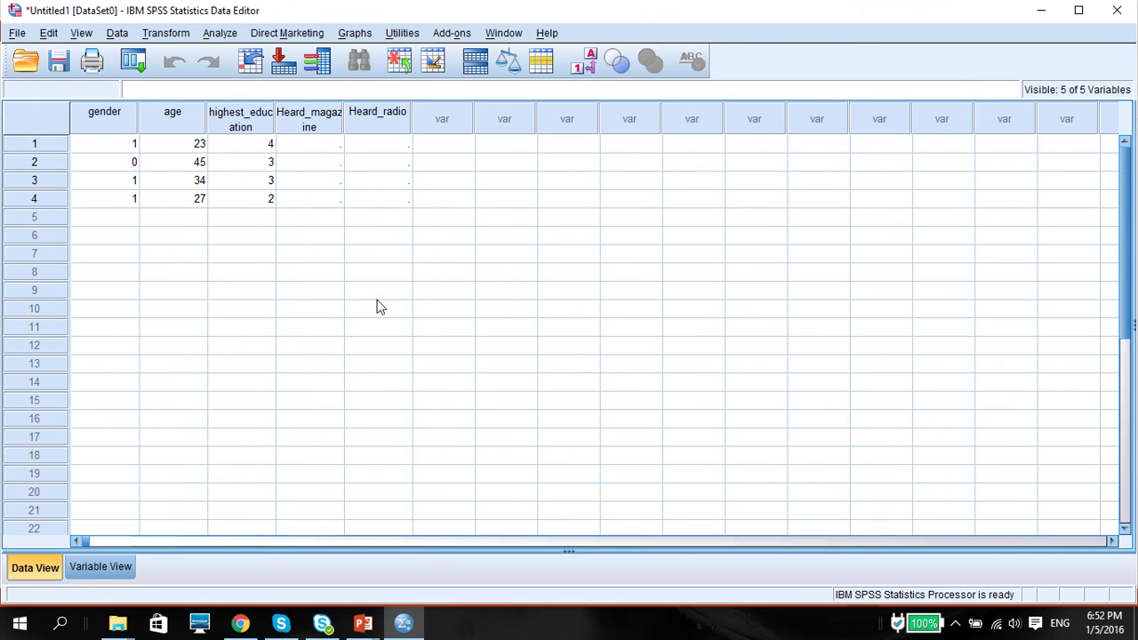
# Step: Enter rows 1-2: Heard_magazine 1, 1 and Heard_radio 0, 1
pyautogui.click(309, 147)
pyautogui.write('1')
pyautogui.click(311, 168)
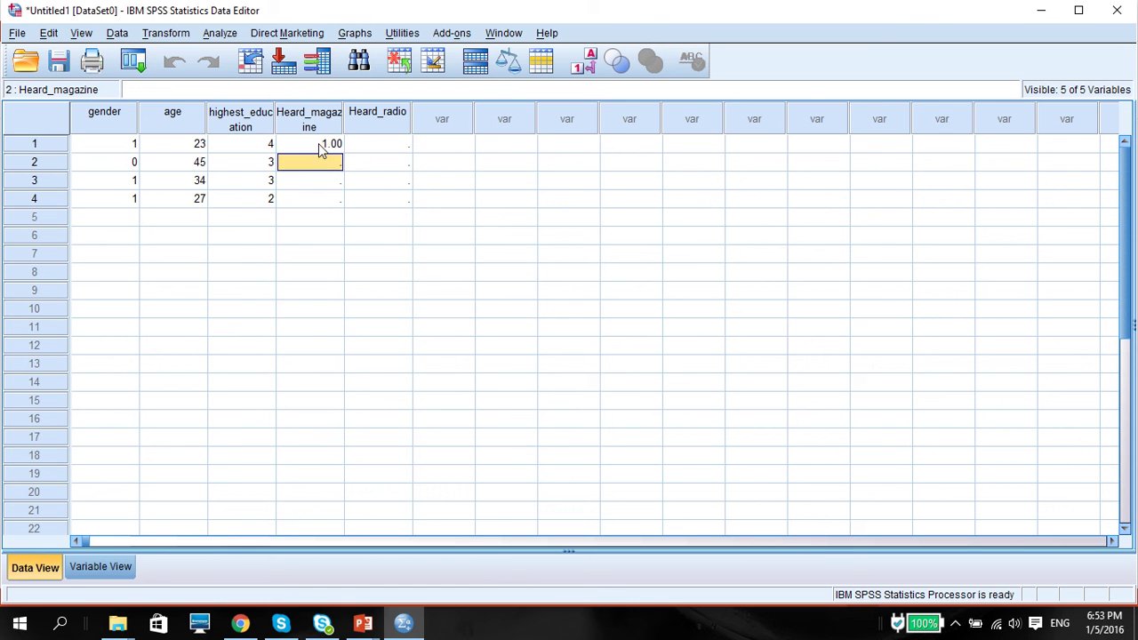
pyautogui.click(322, 148)
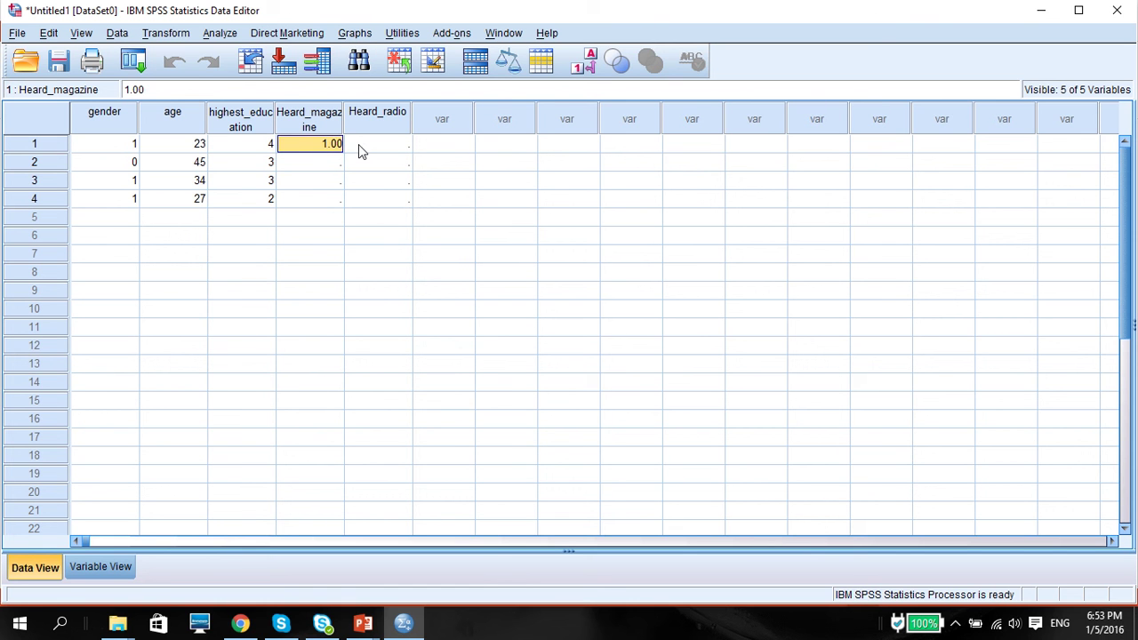
pyautogui.click(360, 150)
pyautogui.write('0')
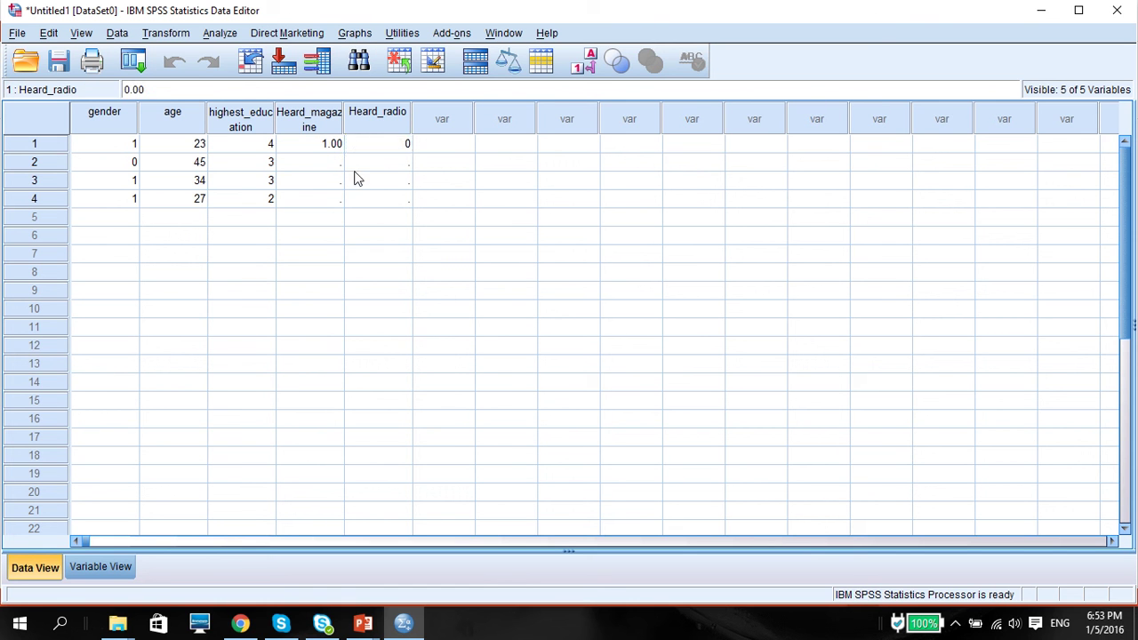
pyautogui.click(353, 169)
pyautogui.click(309, 168)
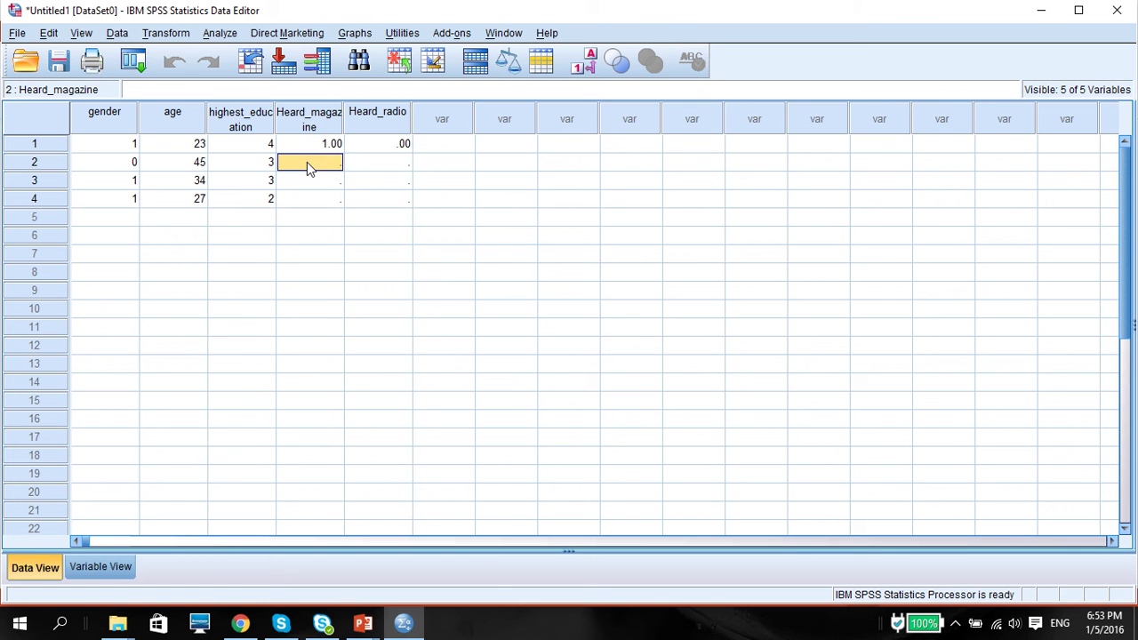
pyautogui.write('1')
pyautogui.click(374, 162)
pyautogui.write('1')
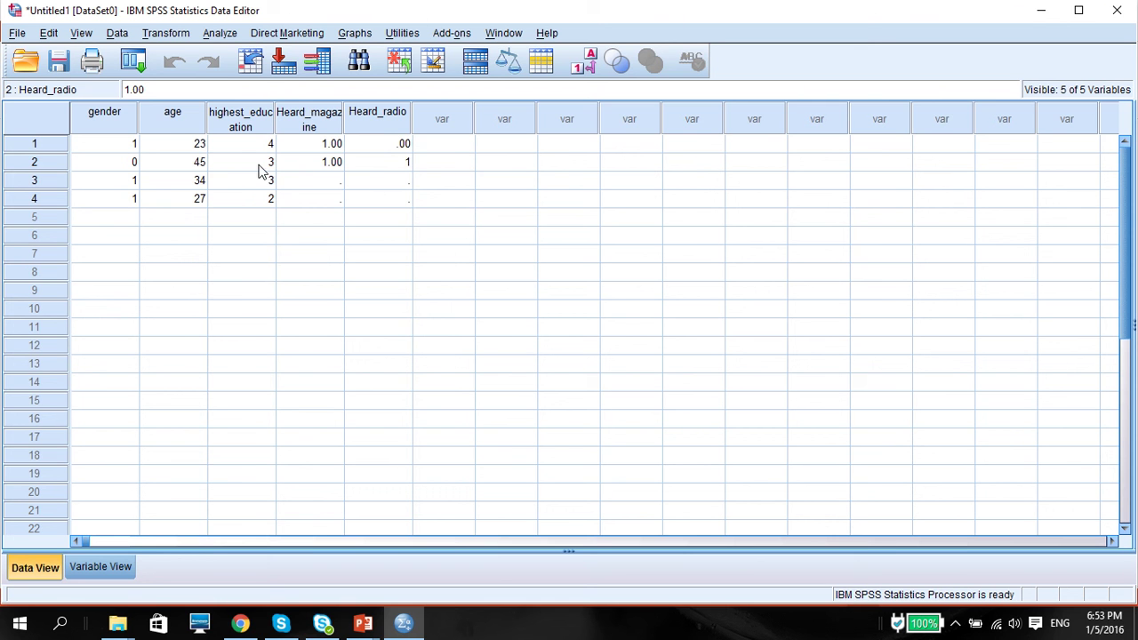
pyautogui.click(327, 183)
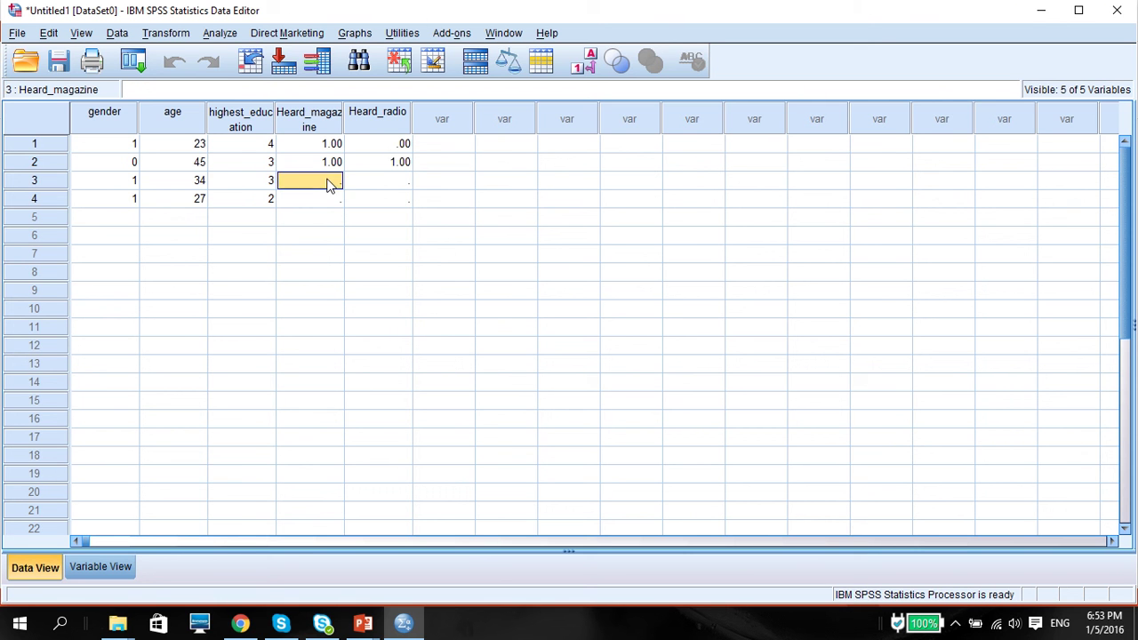
# Step: Enter rows 3-4: Heard_magazine 0, 0 and Heard_radio 1, 1
pyautogui.write('0')
pyautogui.click(325, 203)
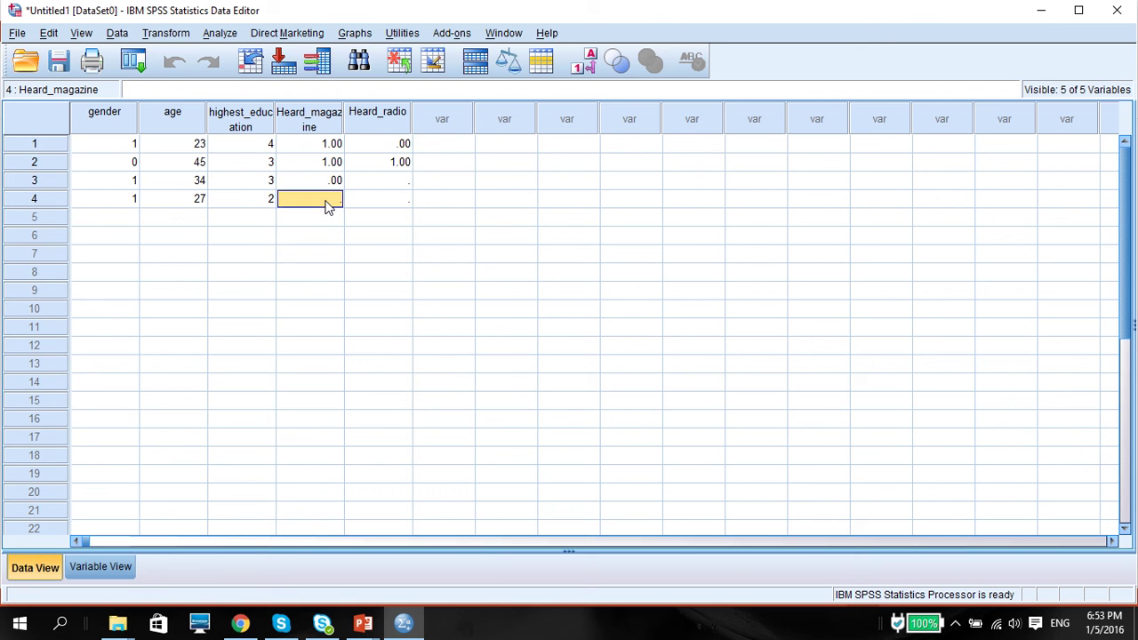
pyautogui.write('0')
pyautogui.click(361, 182)
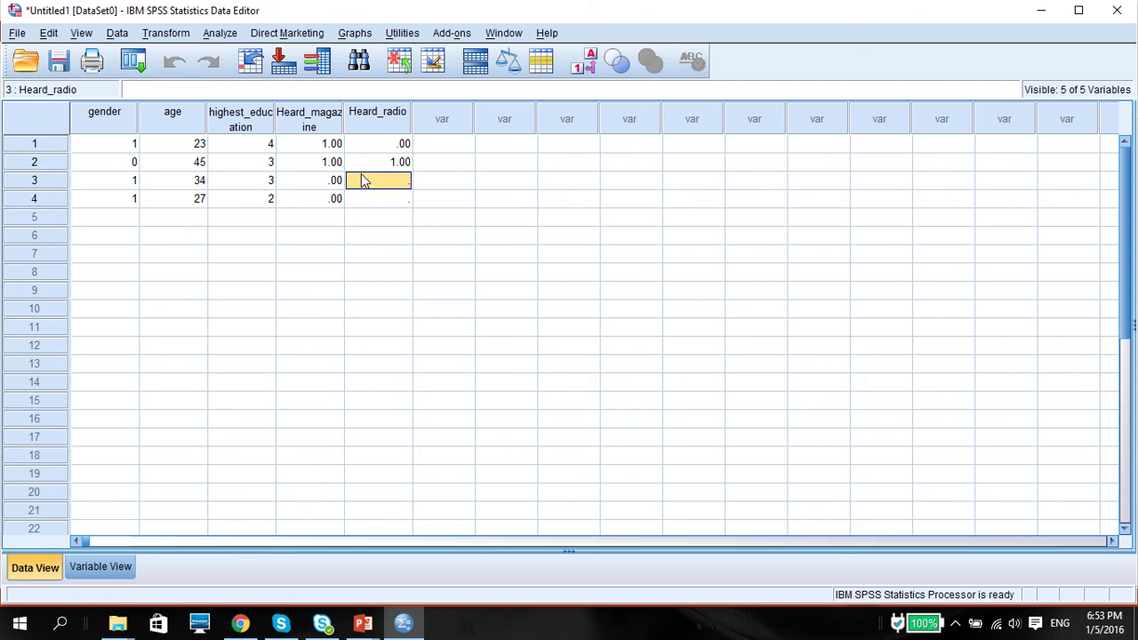
pyautogui.write('1')
pyautogui.click(372, 199)
pyautogui.write('1')
pyautogui.click(371, 236)
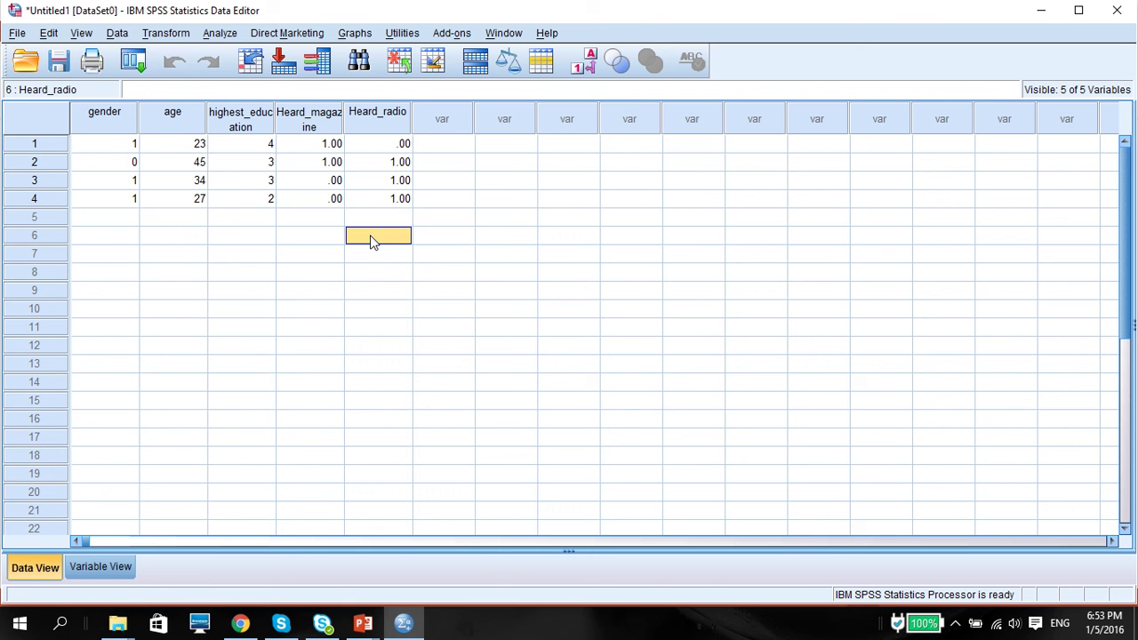
pyautogui.click(584, 68)
pyautogui.click(585, 67)
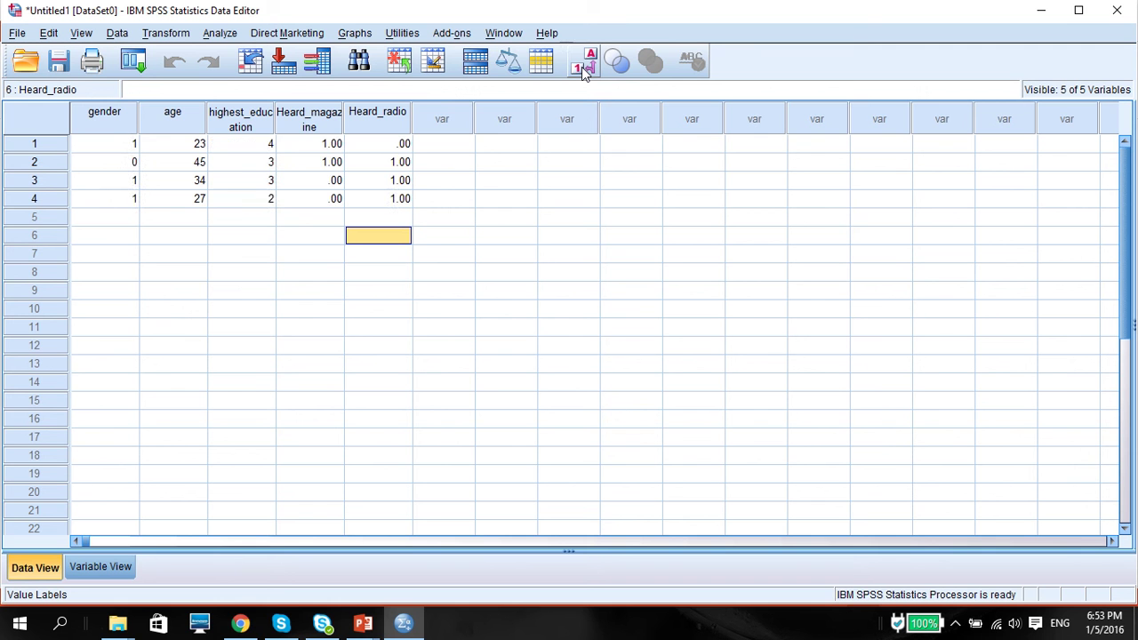